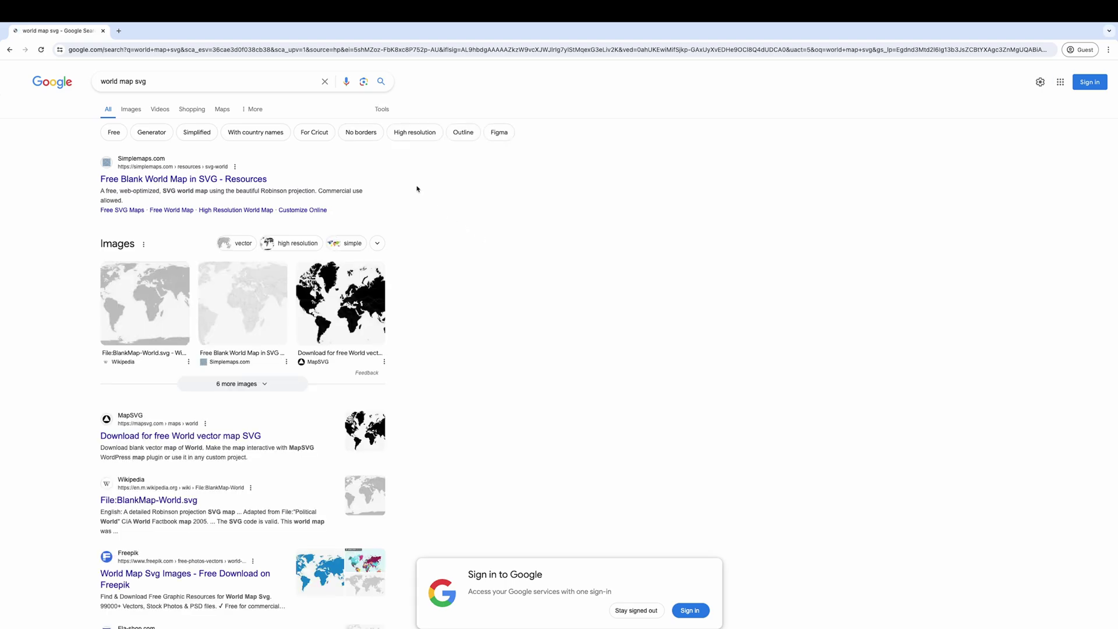
# Download the free blank world map from Simplemaps as world.svg.
pyautogui.click(242, 180)
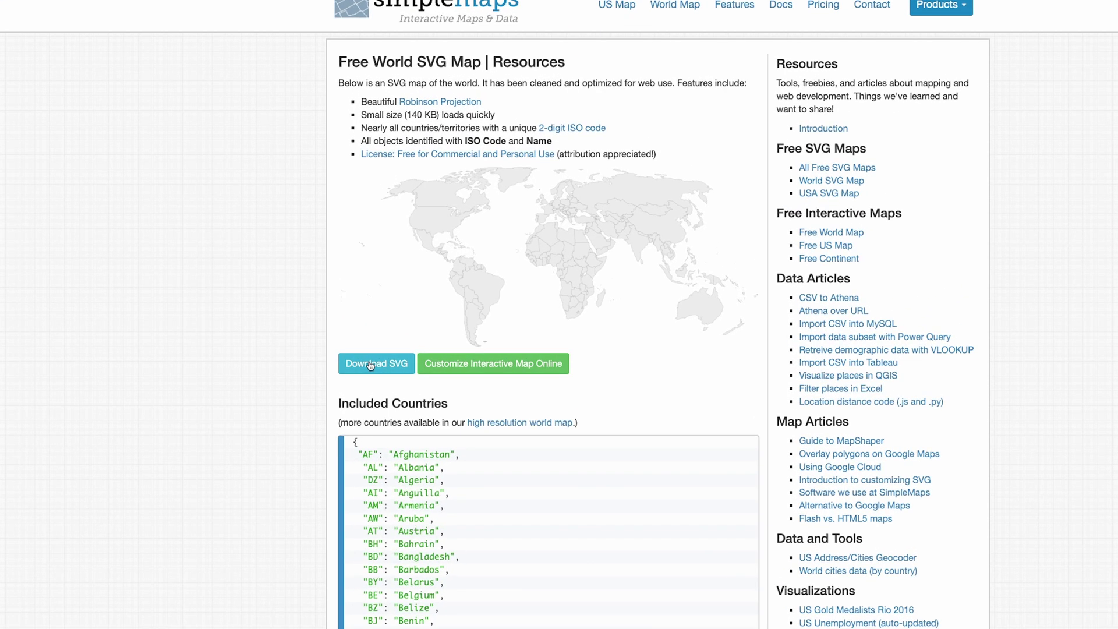
pyautogui.click(371, 364)
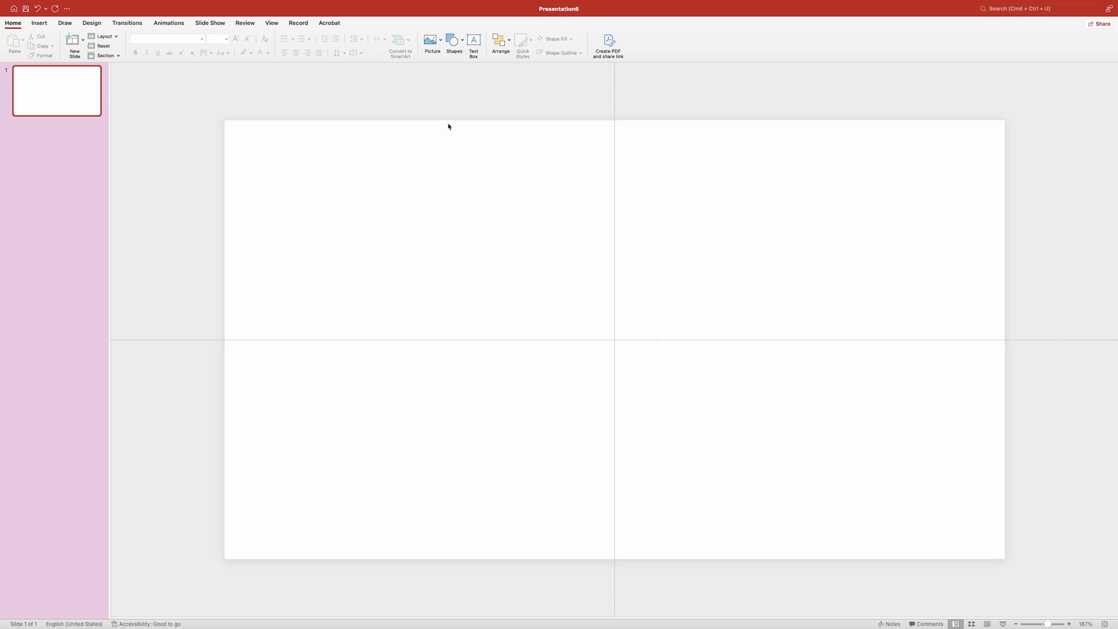
# Insert world.svg from the assets folder onto the blank slide as a picture.
pyautogui.click(437, 41)
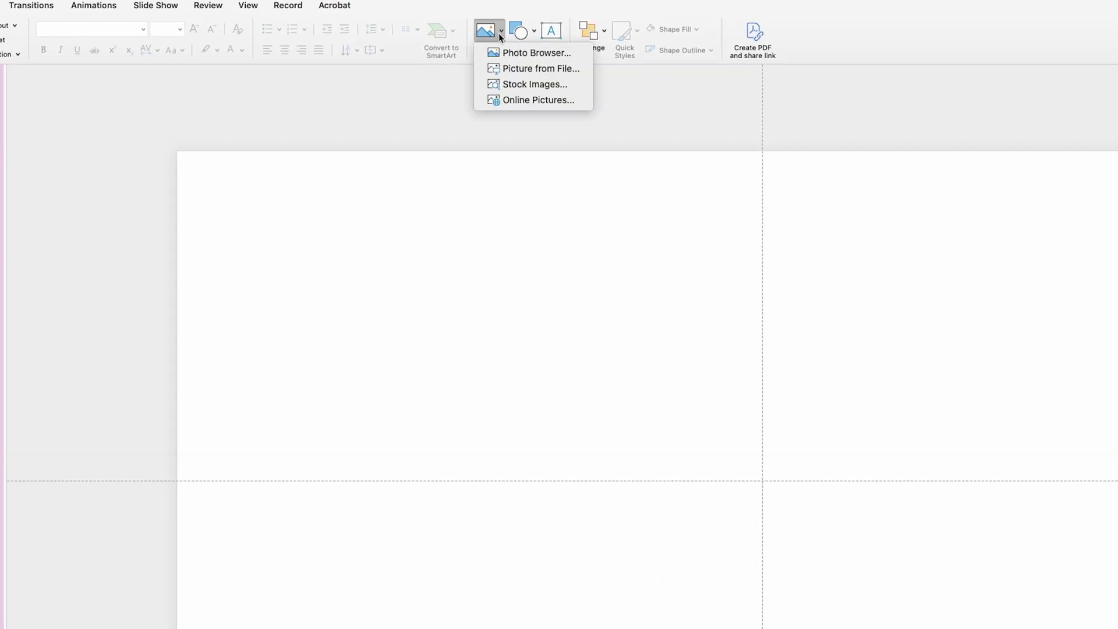
pyautogui.click(525, 70)
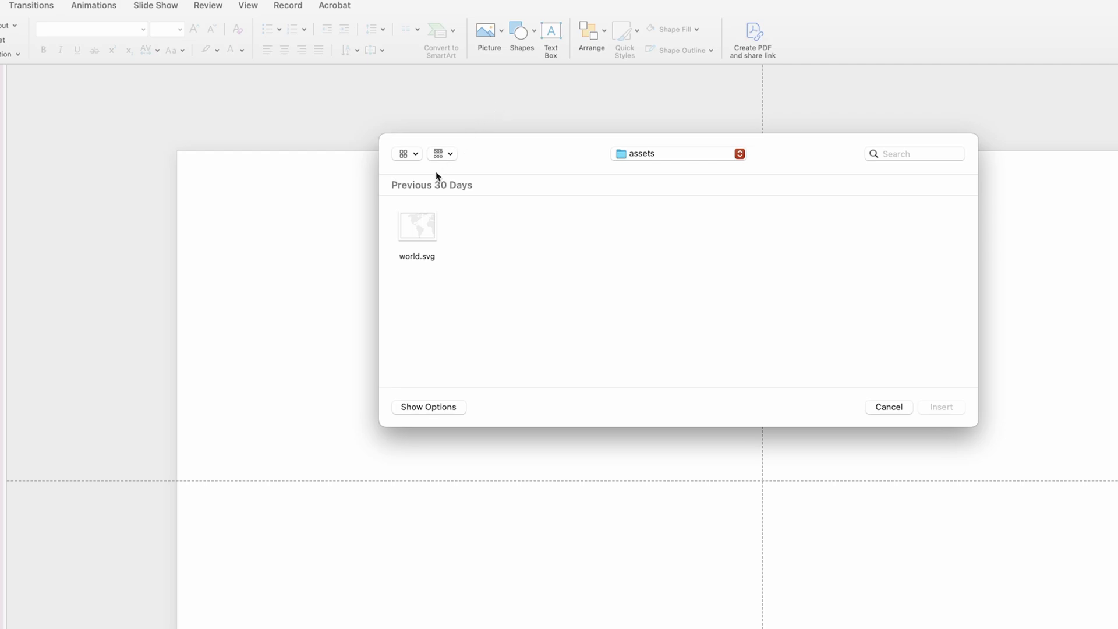
pyautogui.click(410, 229)
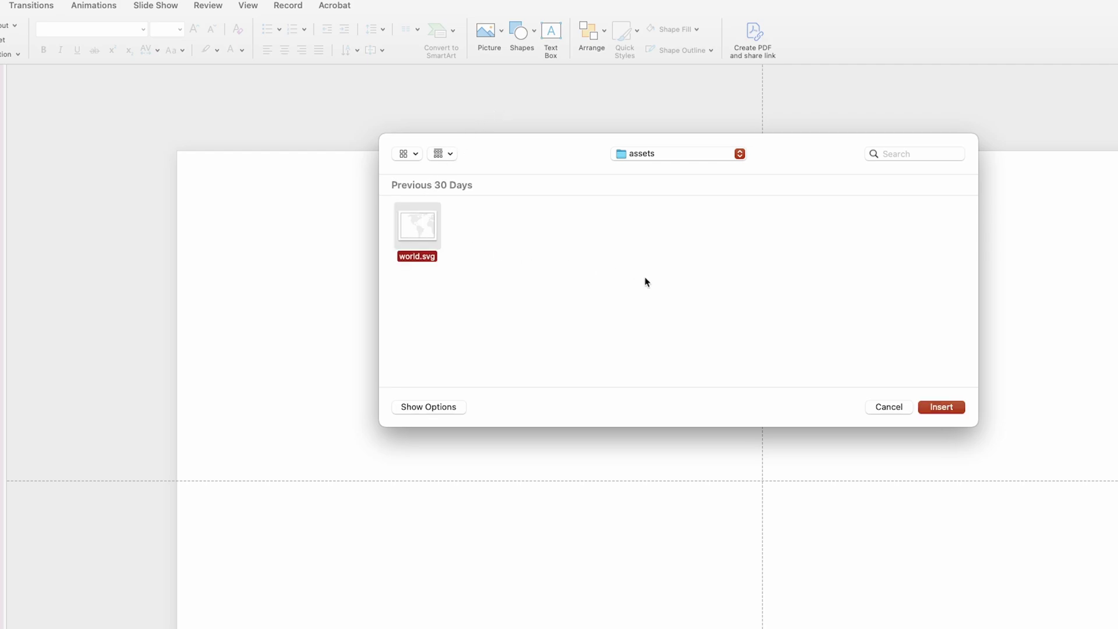
pyautogui.click(941, 408)
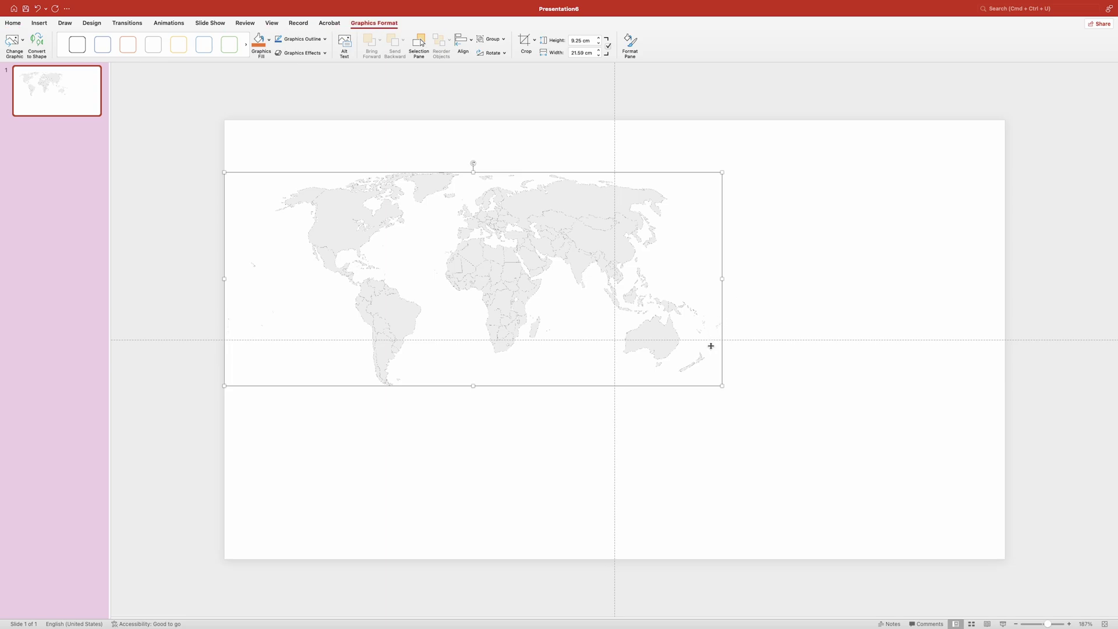
# Scale the map proportionally to 35.07 × 15.01 cm and shift it left and down.
pyautogui.moveTo(721, 385); pyautogui.dragTo(935, 518)
pyautogui.moveTo(774, 187); pyautogui.dragTo(719, 224)
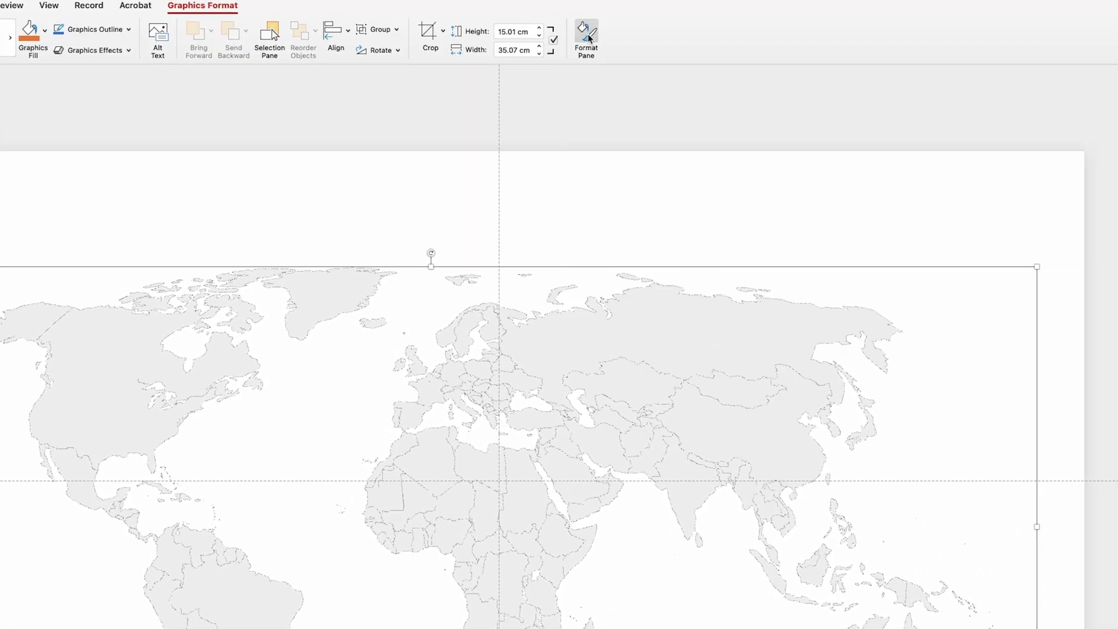
# Fill the world map with the custom light blue hex colour dfe9f4.
pyautogui.click(589, 39)
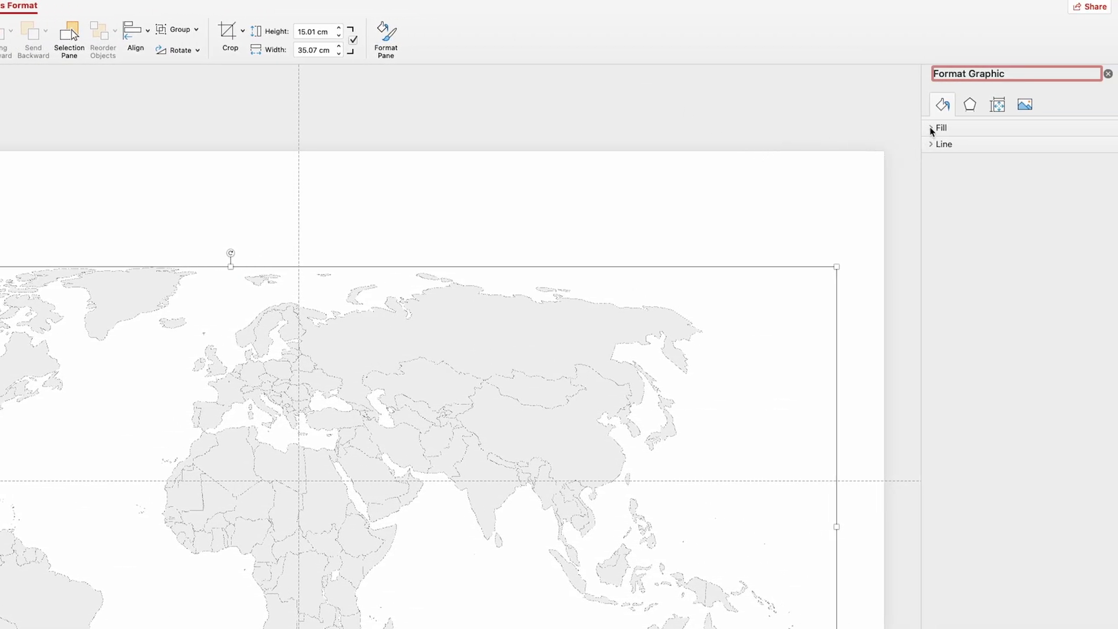
pyautogui.click(932, 128)
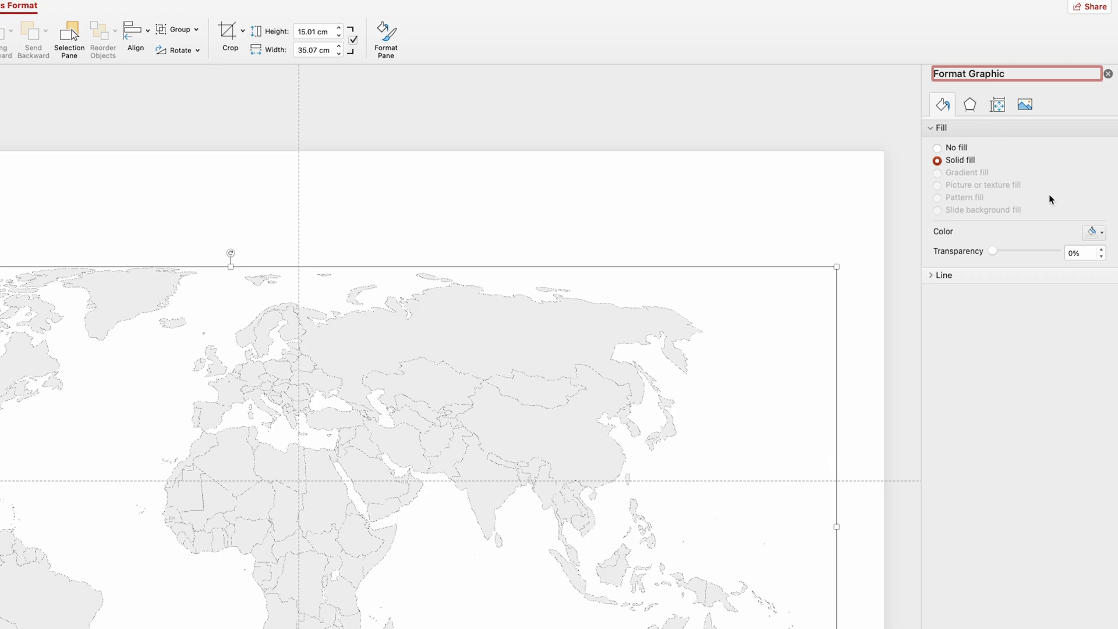
pyautogui.click(1100, 233)
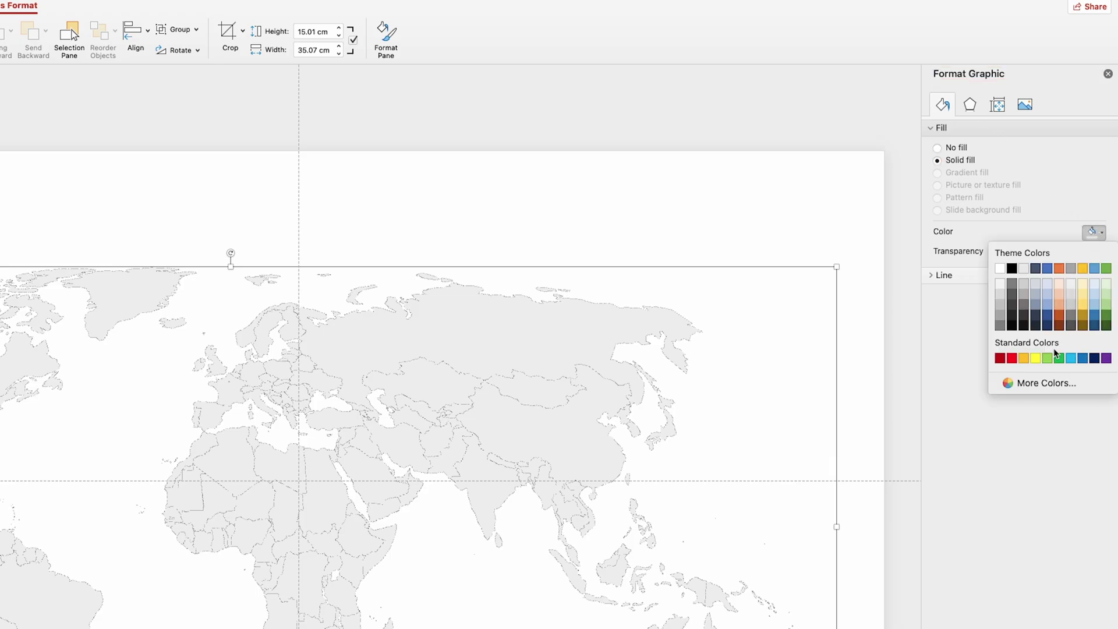
pyautogui.click(1049, 383)
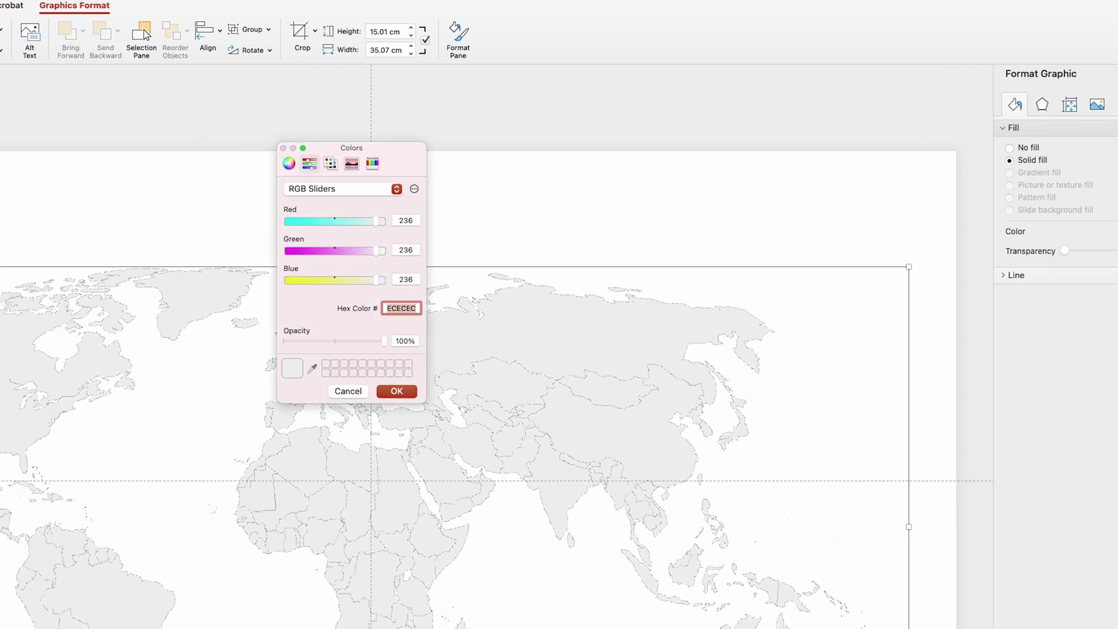
pyautogui.write('df')
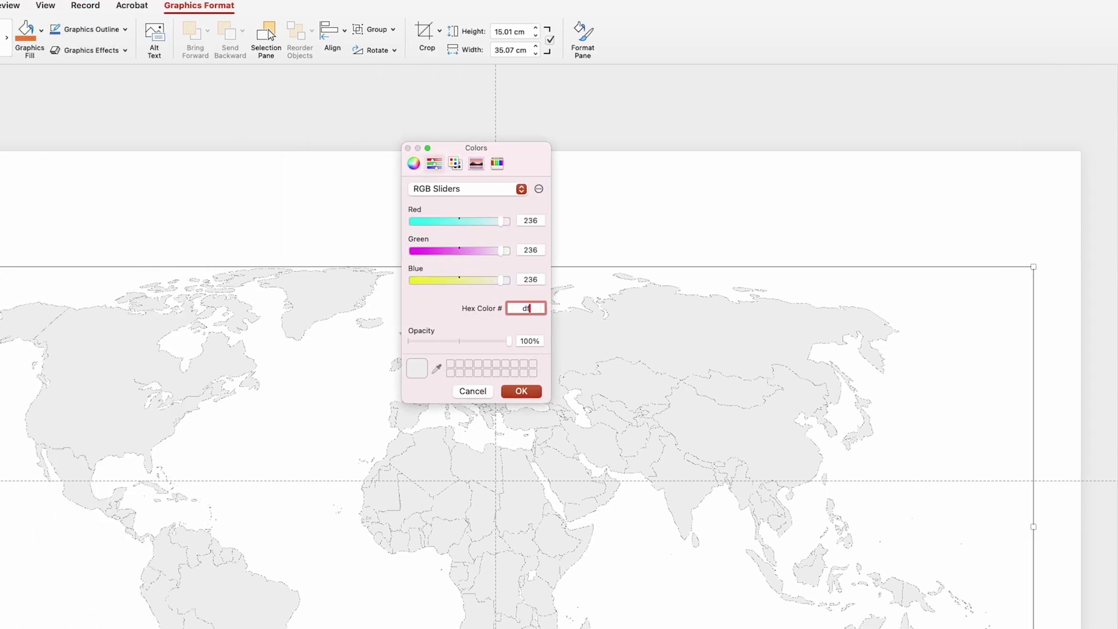
pyautogui.write('e9f4')
pyautogui.click(513, 390)
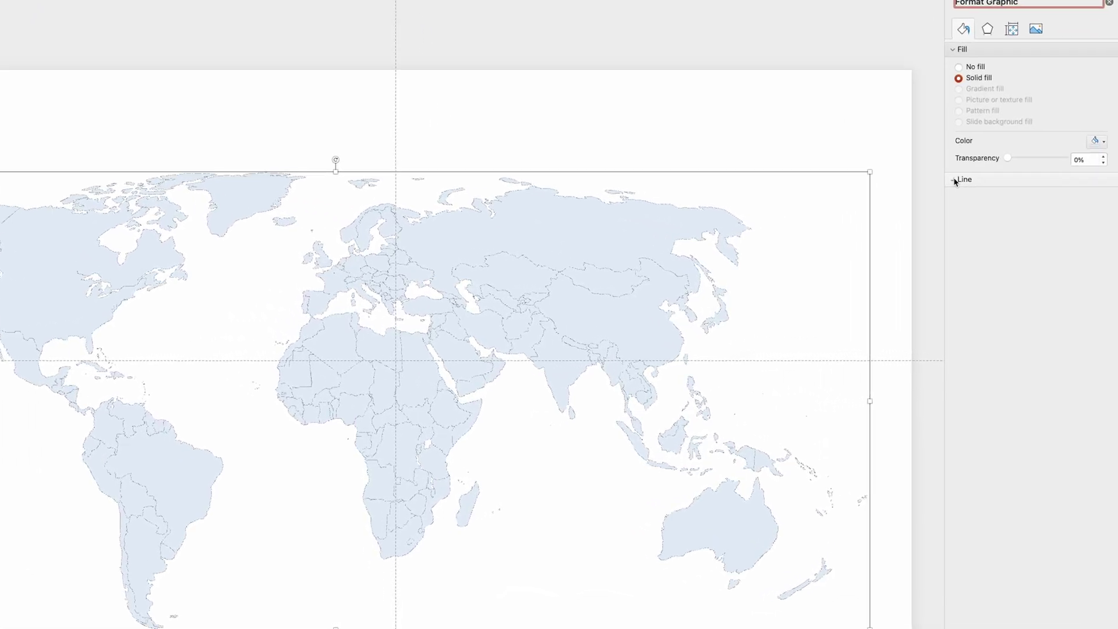
# Set the map's outline colour to the recent light blue swatch to hide borders.
pyautogui.click(996, 203)
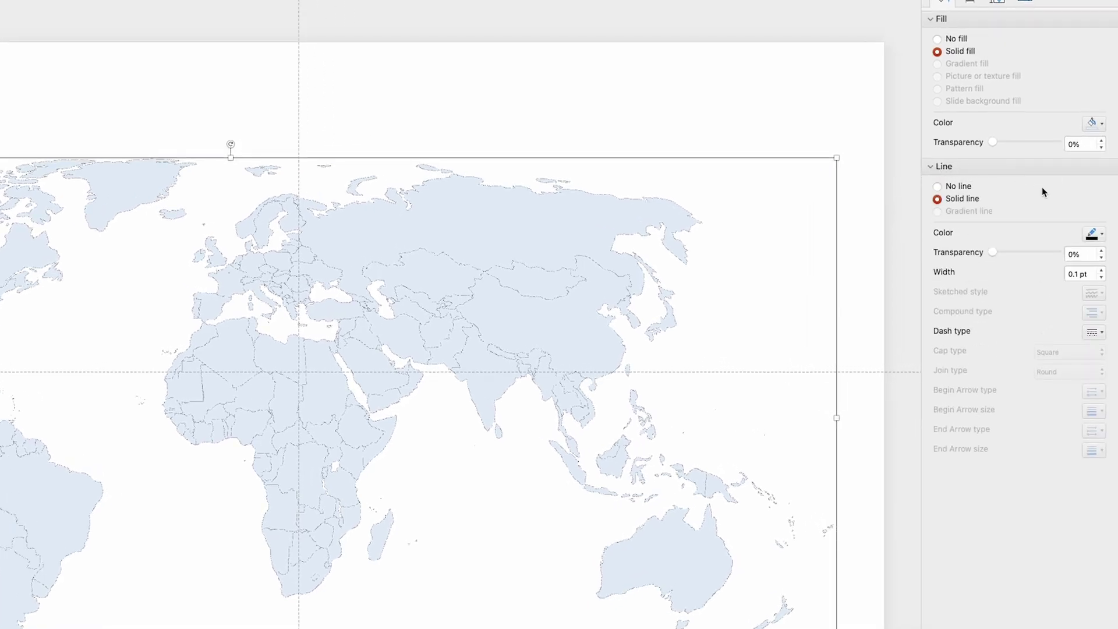
pyautogui.click(1101, 234)
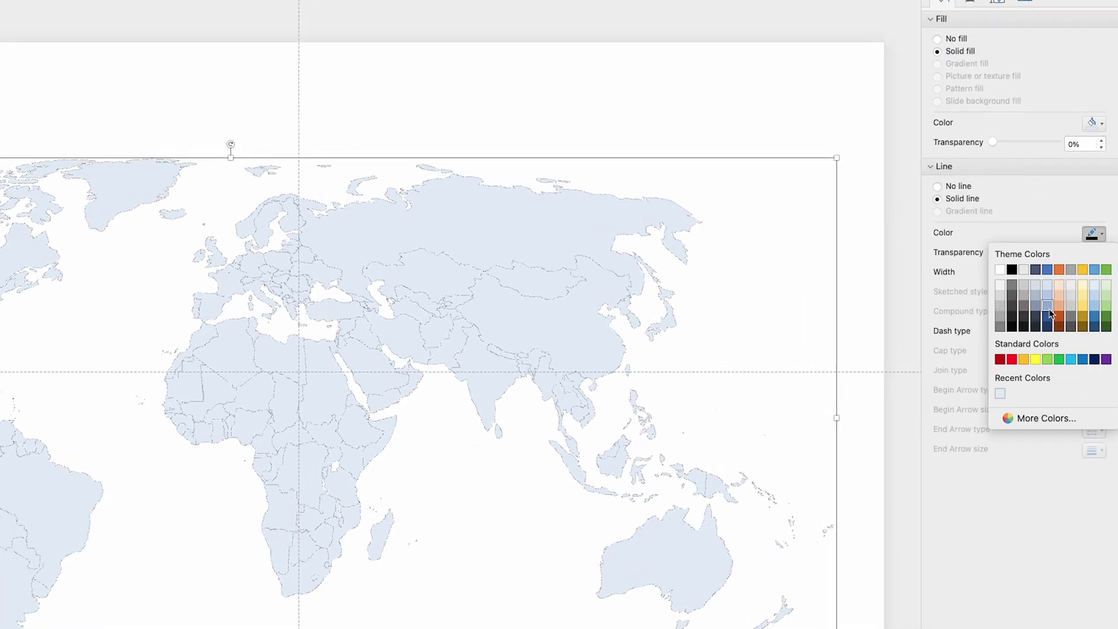
pyautogui.click(1001, 394)
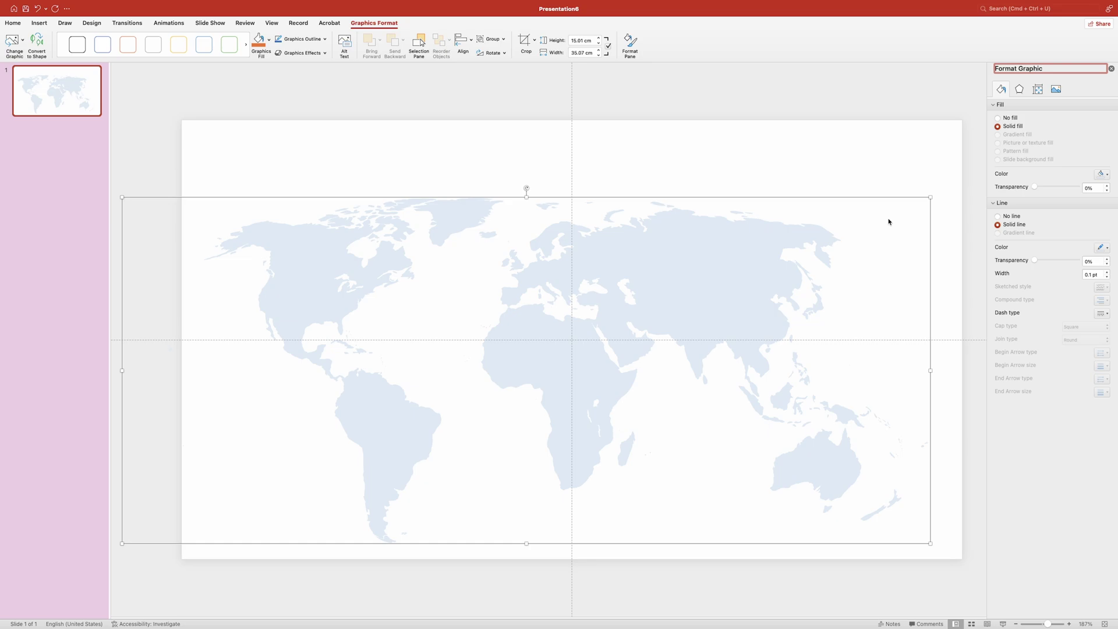
# Ungroup the map with Cmd+Opt+Shift+G, confirming its conversion to a drawing object.
pyautogui.press('super+alt+shift+g')
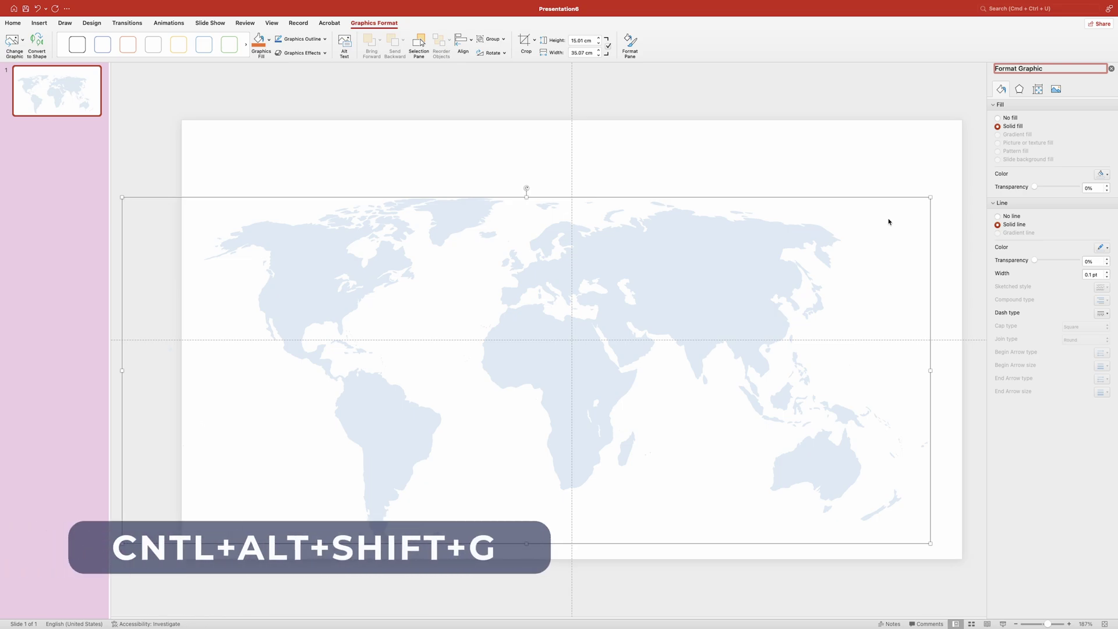
pyautogui.press('super+alt+shift+g')
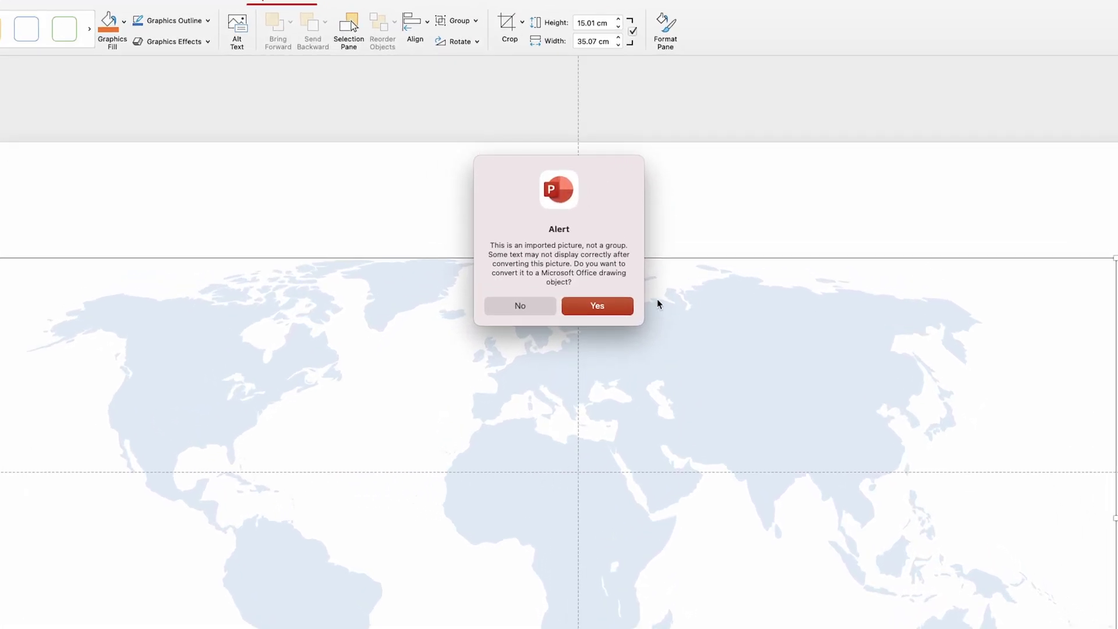
pyautogui.click(619, 308)
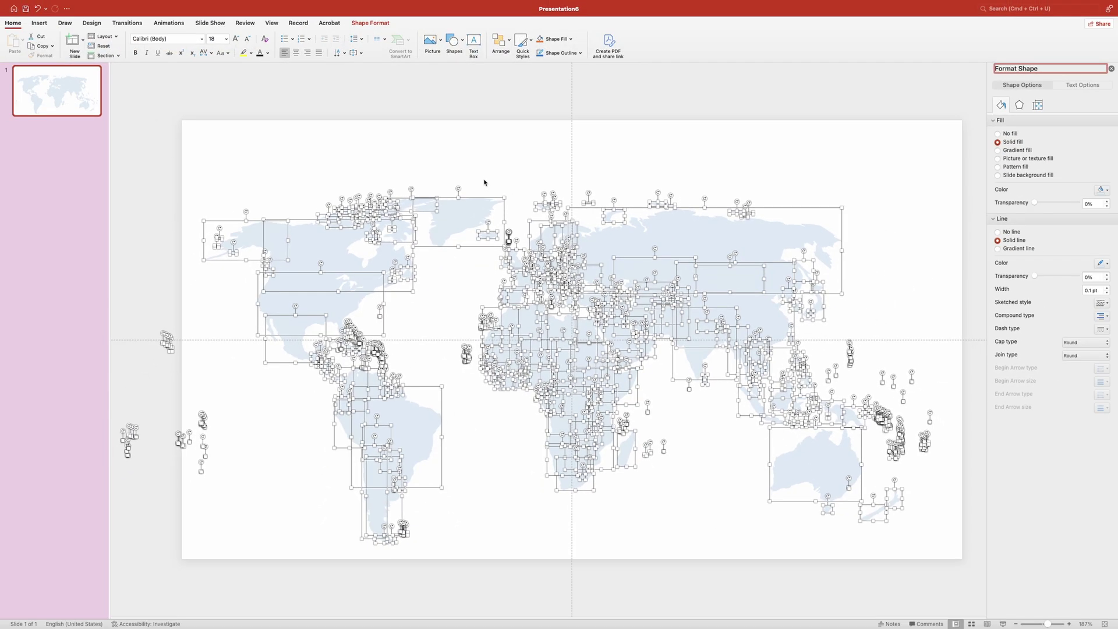
# Select the North America, United States and Mexico shapes individually, then deselect.
pyautogui.click(473, 178)
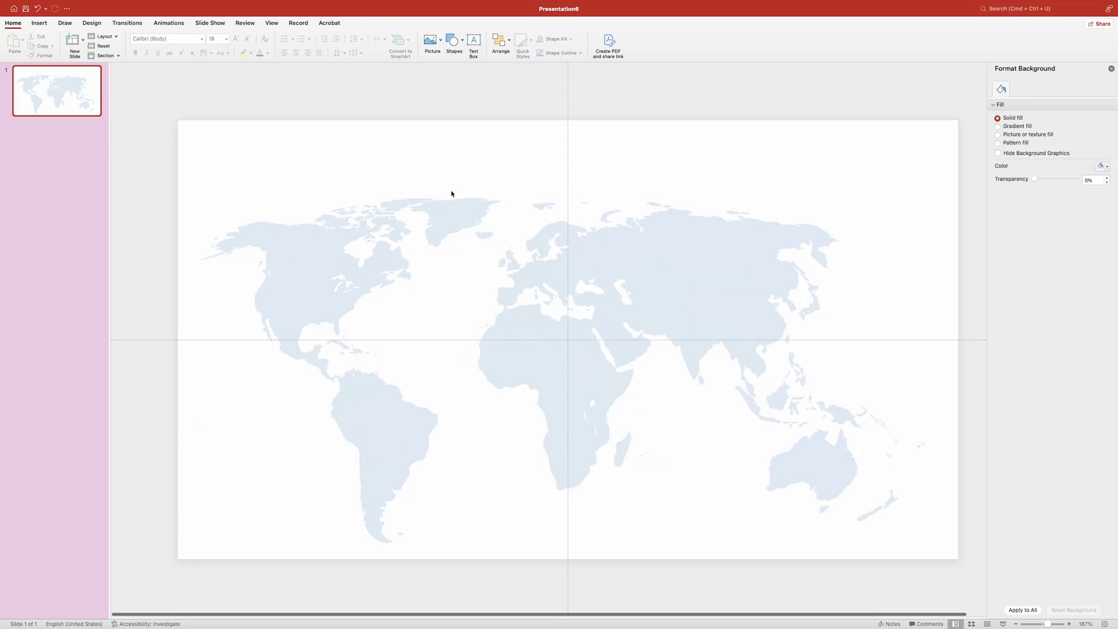
pyautogui.click(383, 258)
pyautogui.click(307, 306)
pyautogui.click(289, 347)
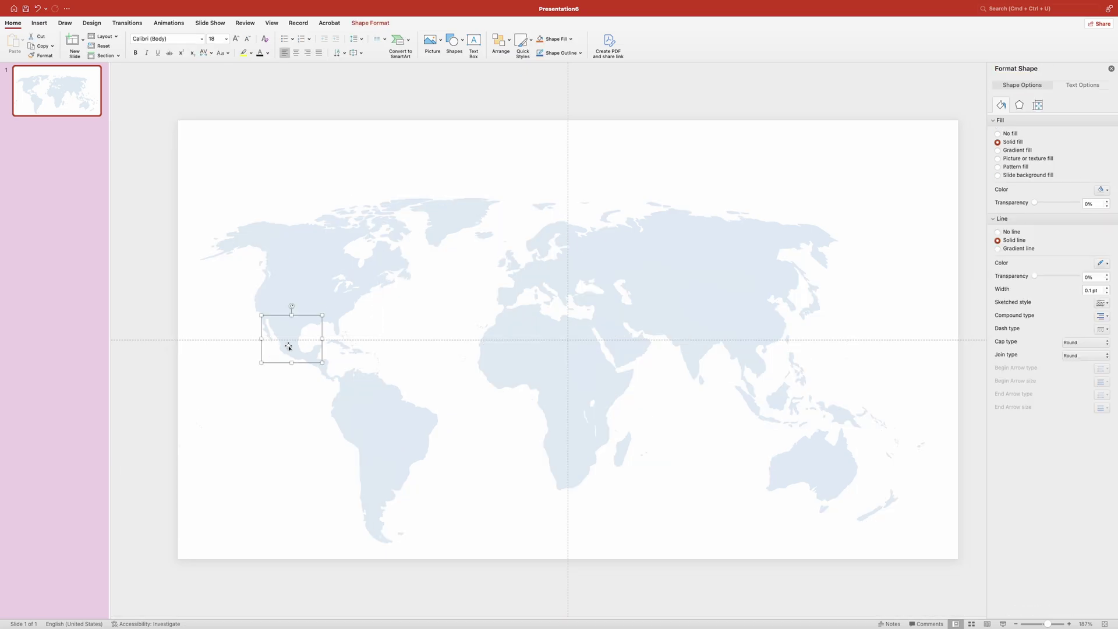
pyautogui.click(295, 421)
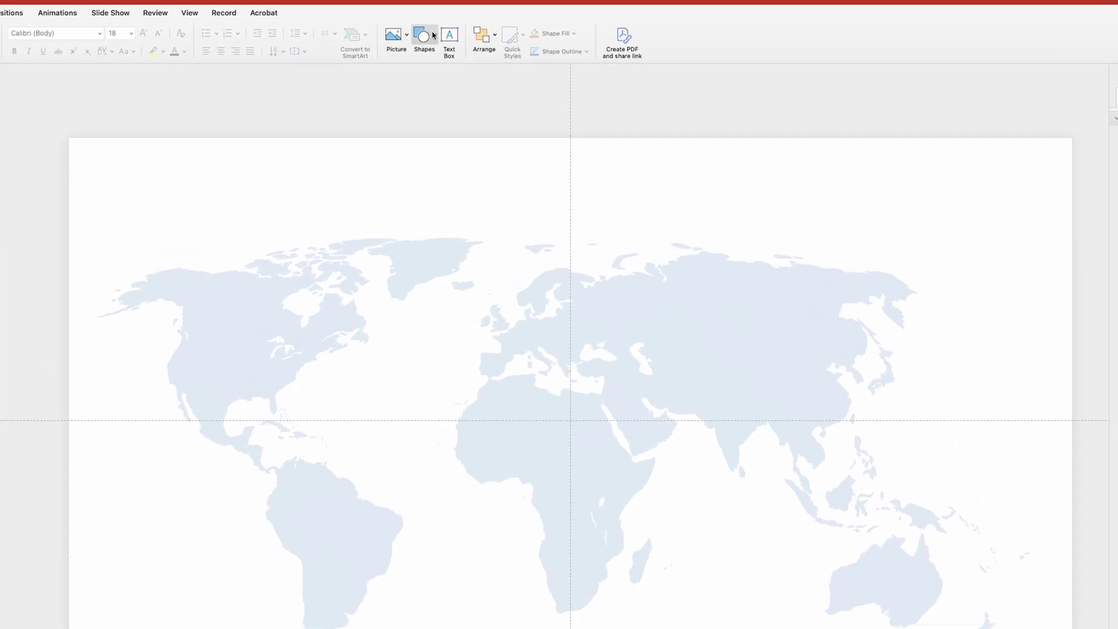
# Draw a rounded rectangle above the map, 1.2 cm high by 14 cm wide, with fully rounded ends.
pyautogui.click(434, 36)
pyautogui.click(537, 75)
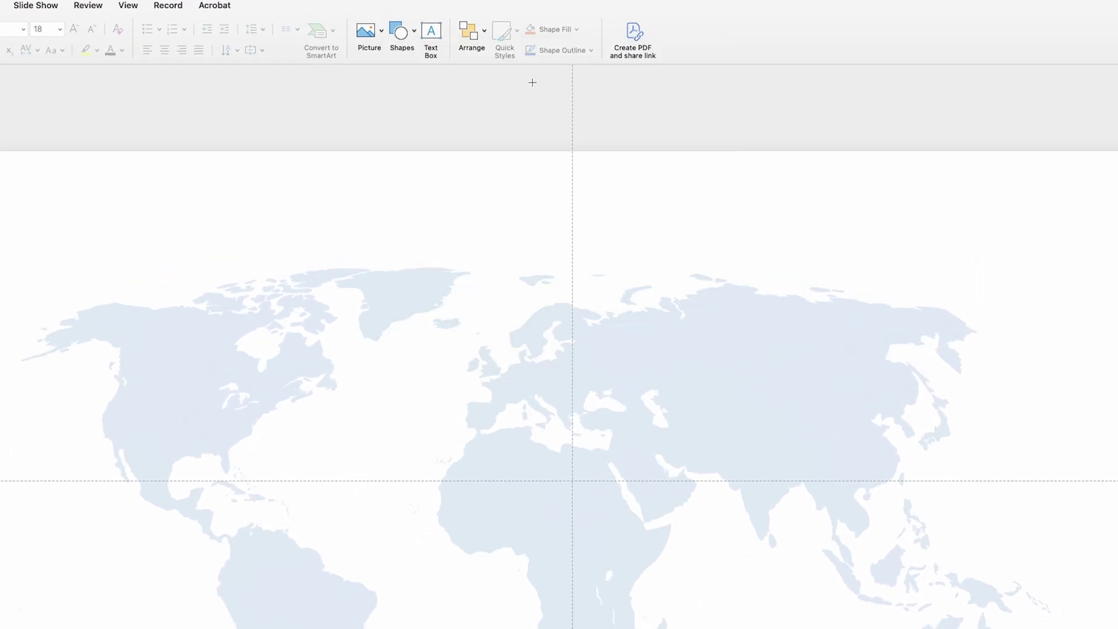
pyautogui.click(447, 201)
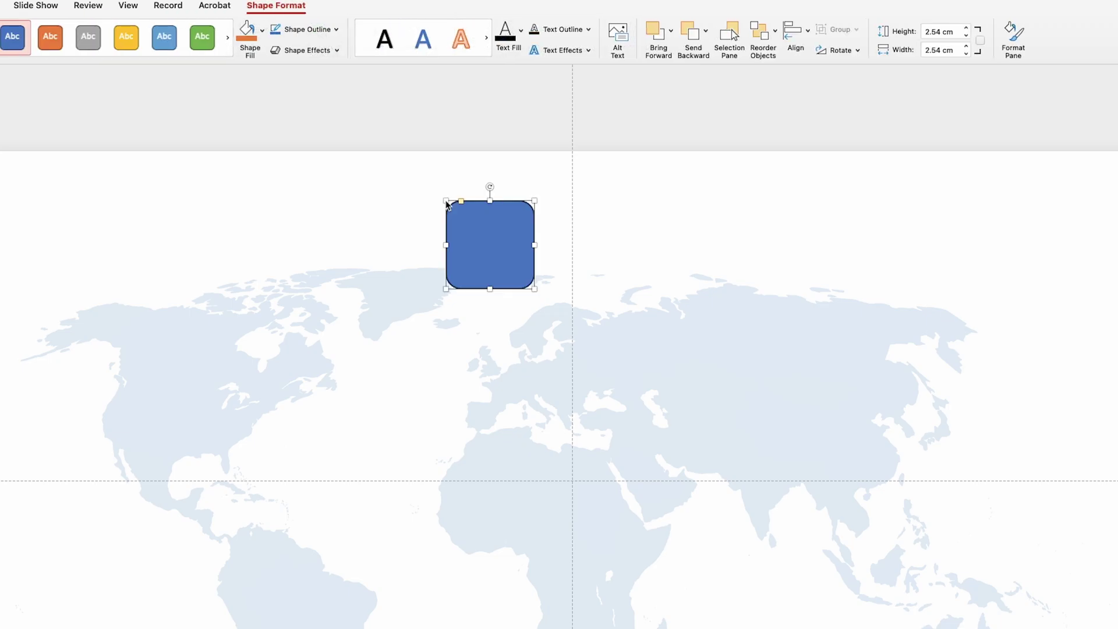
pyautogui.doubleClick(935, 31)
pyautogui.write('1.2')
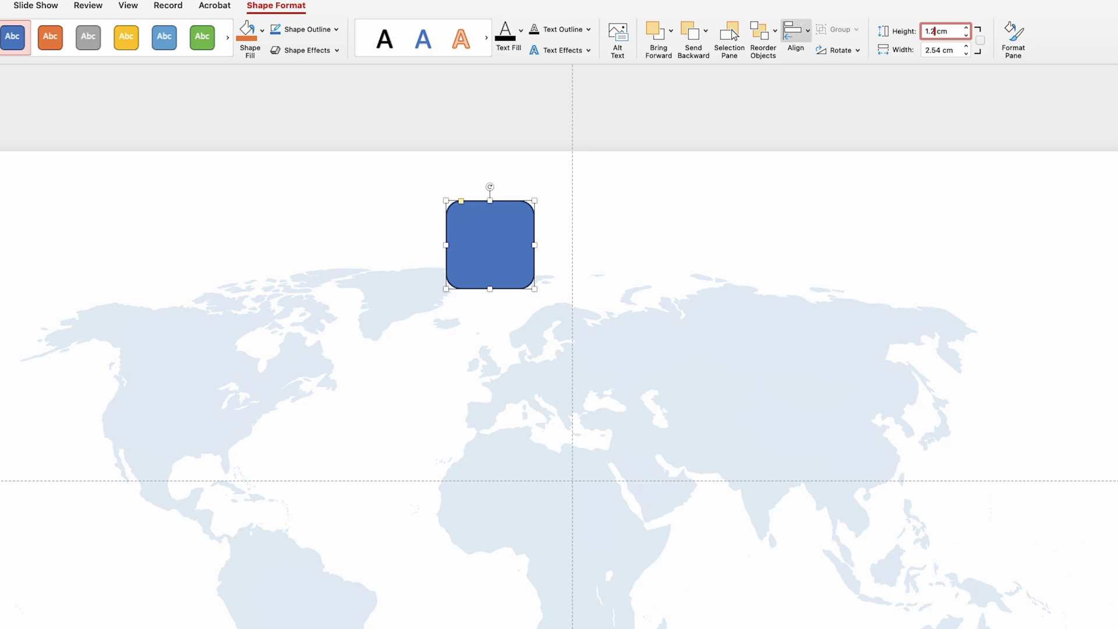
pyautogui.doubleClick(934, 50)
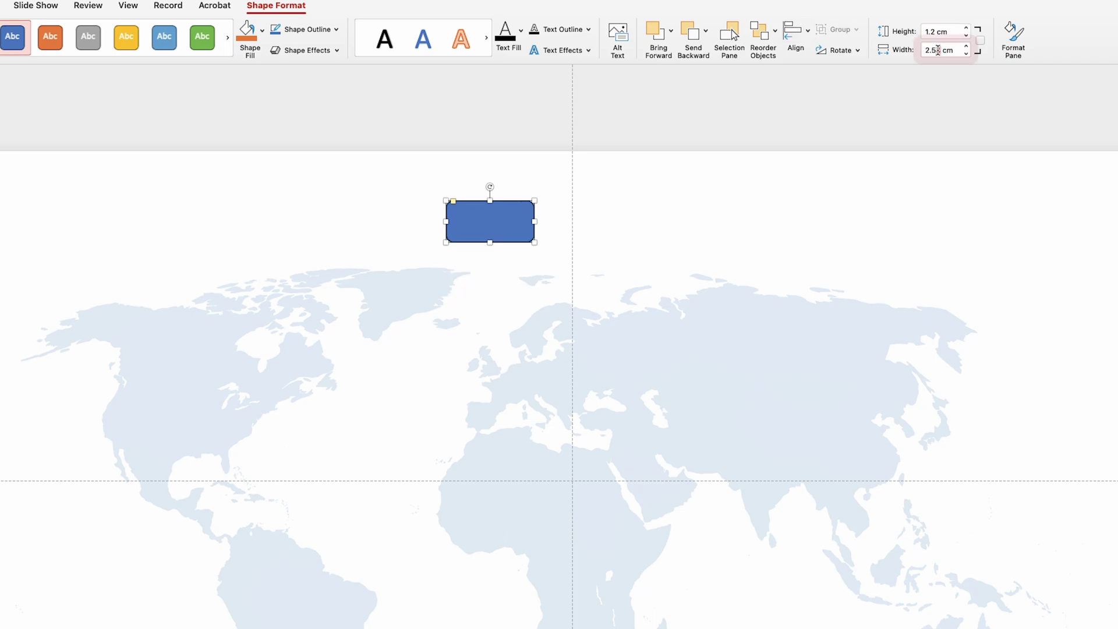
pyautogui.write('14')
pyautogui.press('Return')
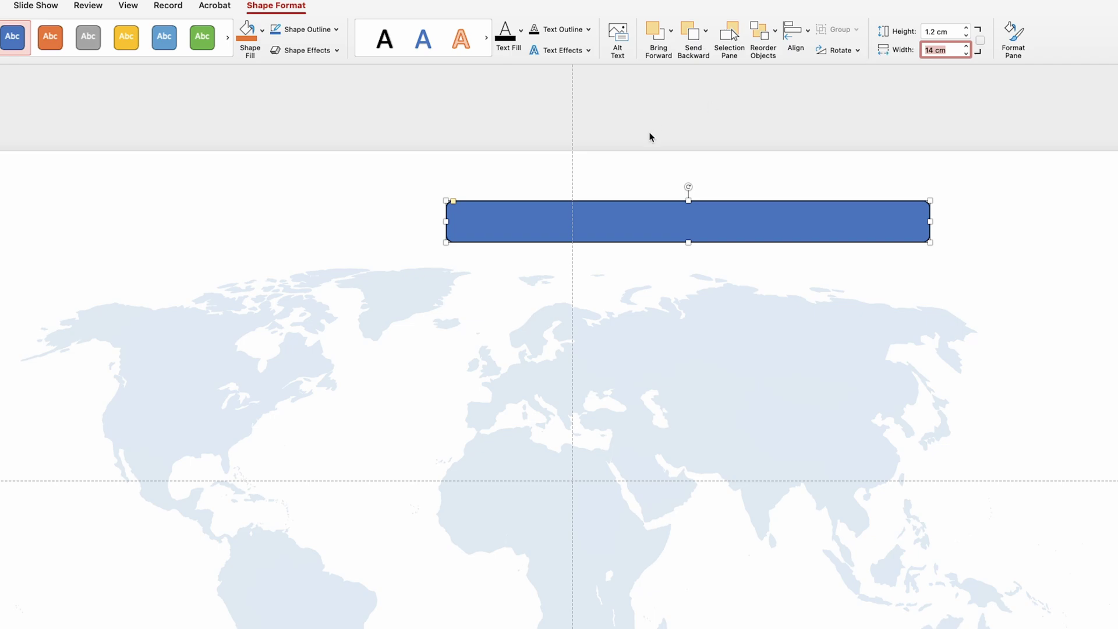
pyautogui.moveTo(454, 201); pyautogui.dragTo(501, 216)
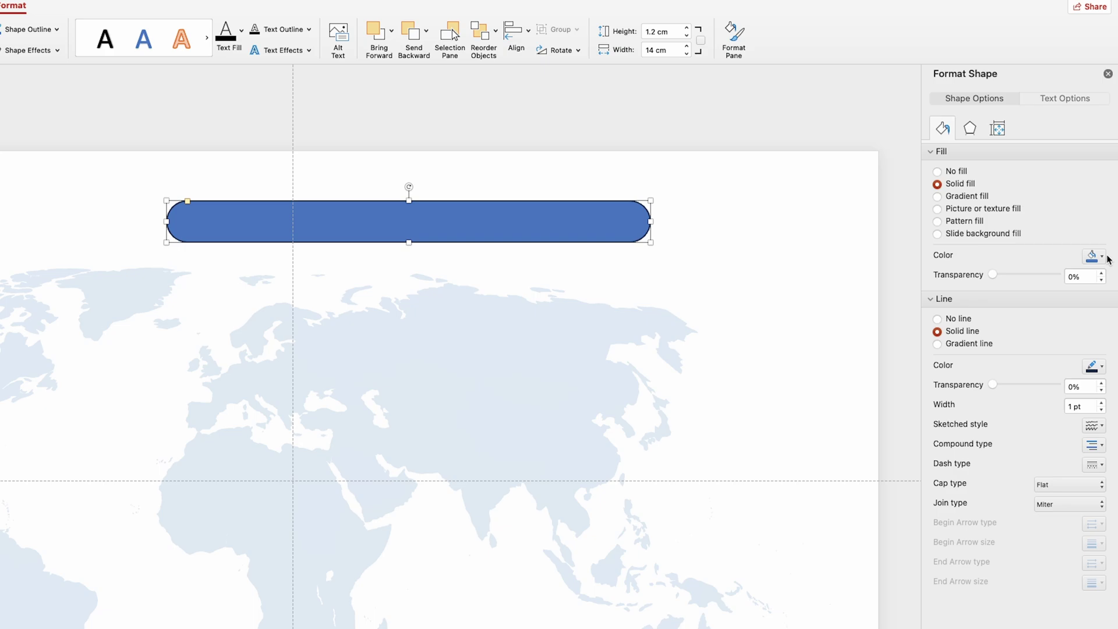
# Fill the bar with Blue-Gray, Text 2, Darker 25% and set its line to No line.
pyautogui.click(1103, 257)
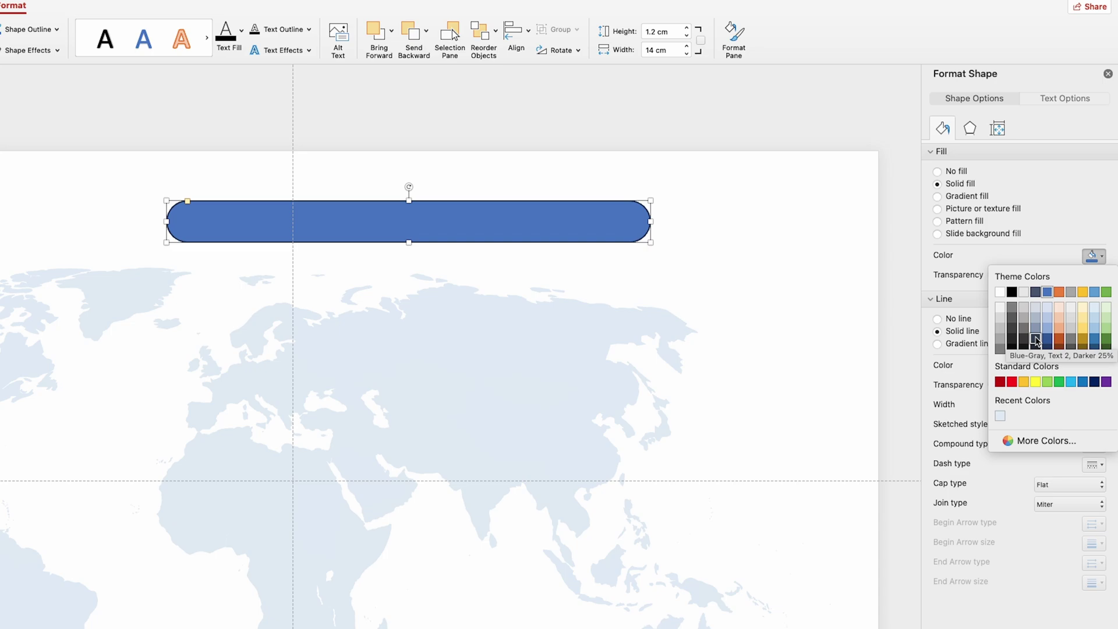
pyautogui.click(1037, 341)
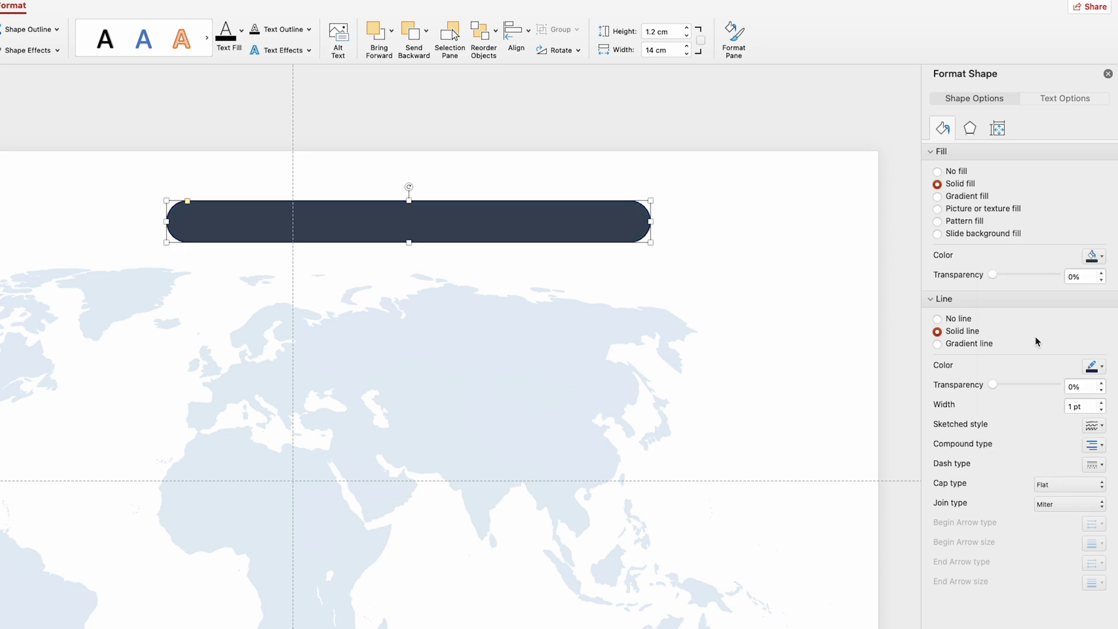
pyautogui.click(955, 321)
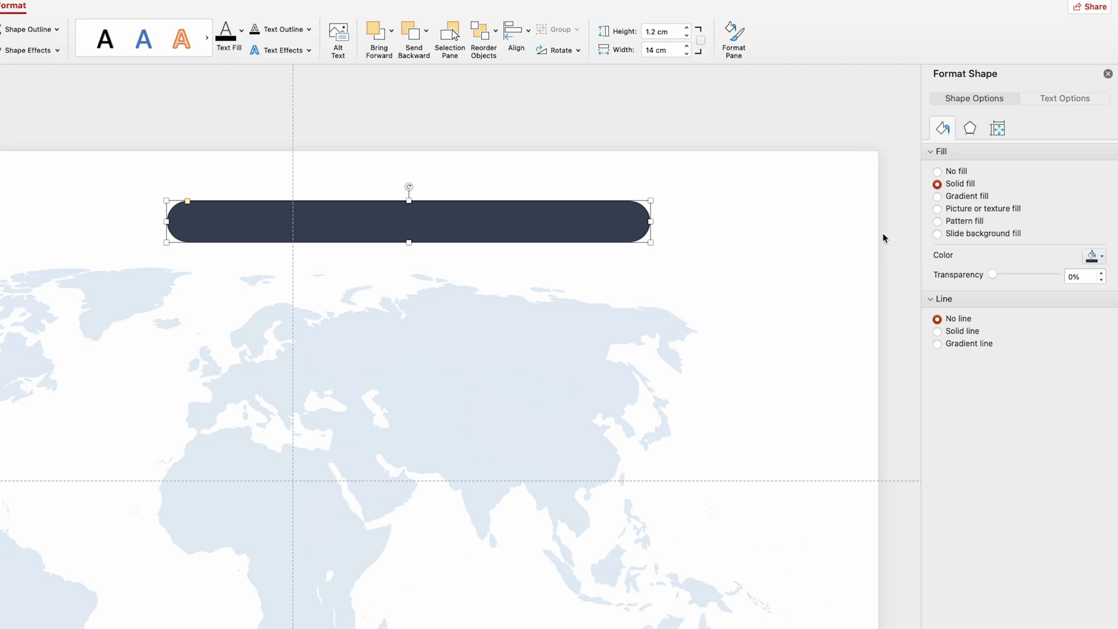
# Apply an Outer drop shadow to the bar in dark navy.
pyautogui.click(971, 128)
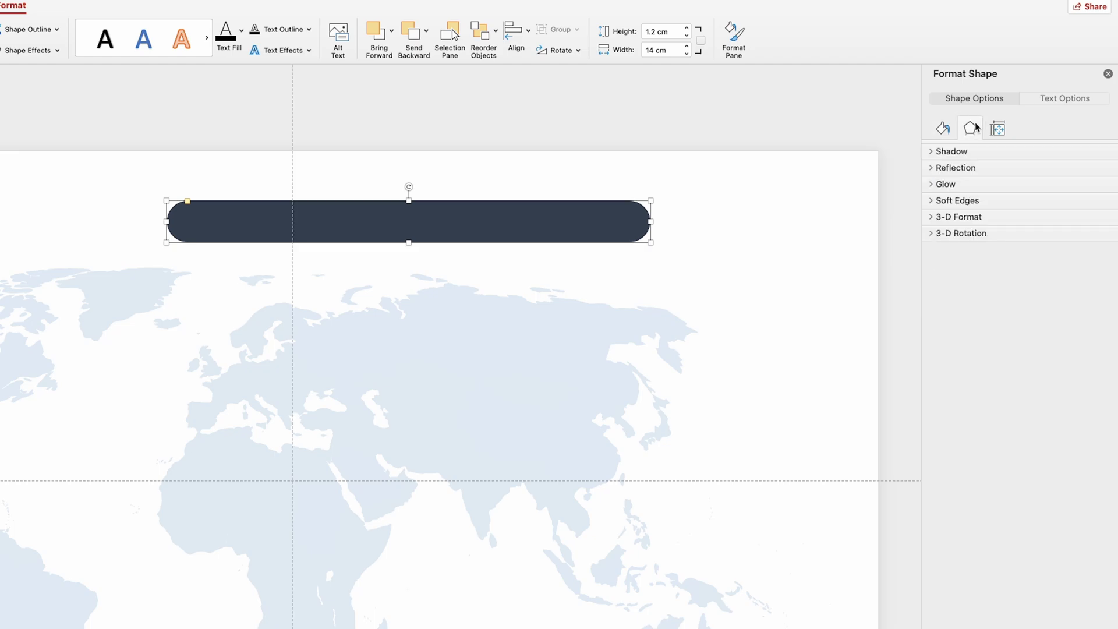
pyautogui.click(963, 151)
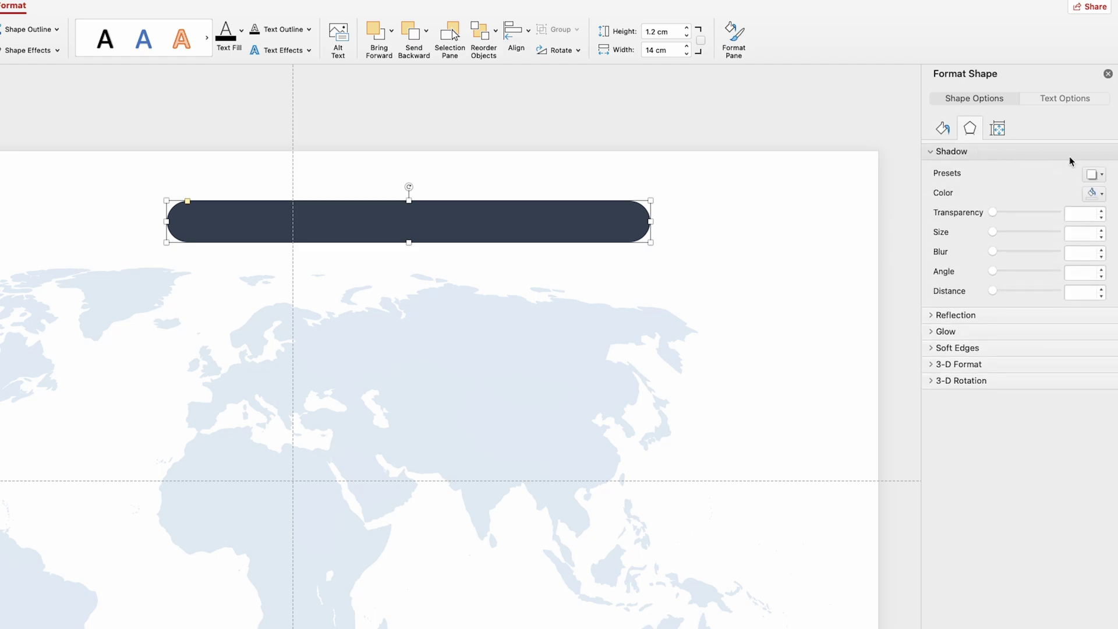
pyautogui.click(1101, 175)
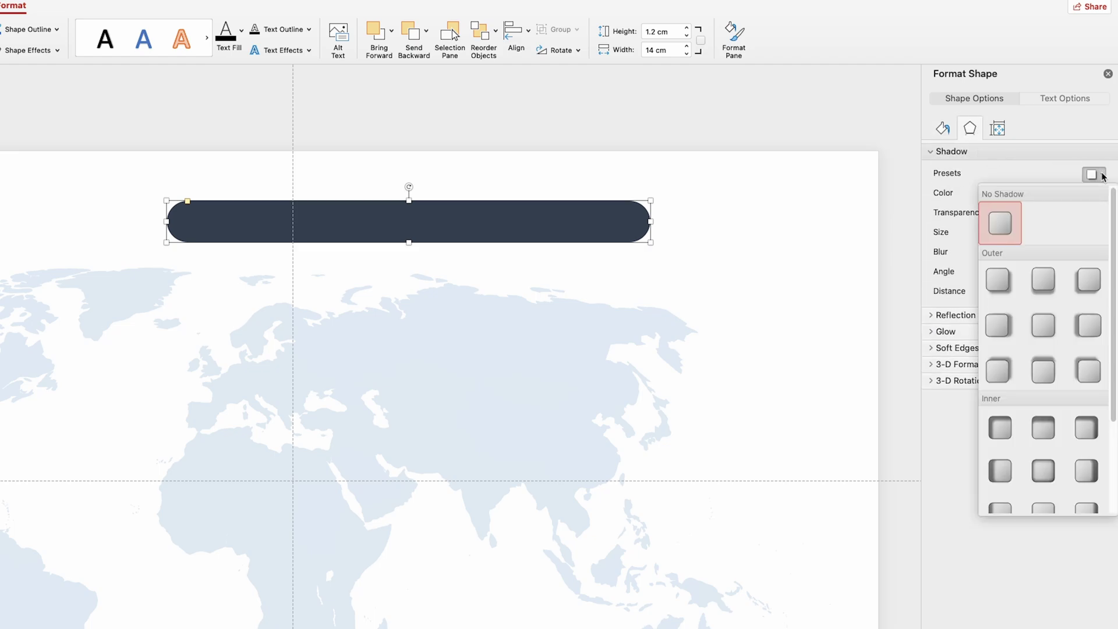
pyautogui.click(1007, 285)
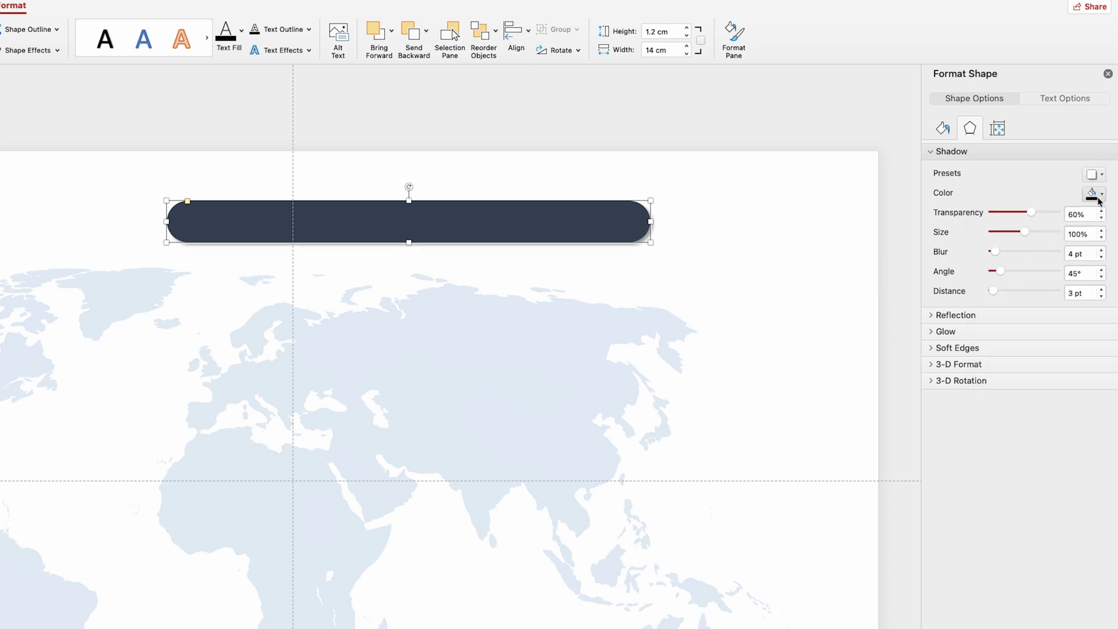
pyautogui.click(1102, 195)
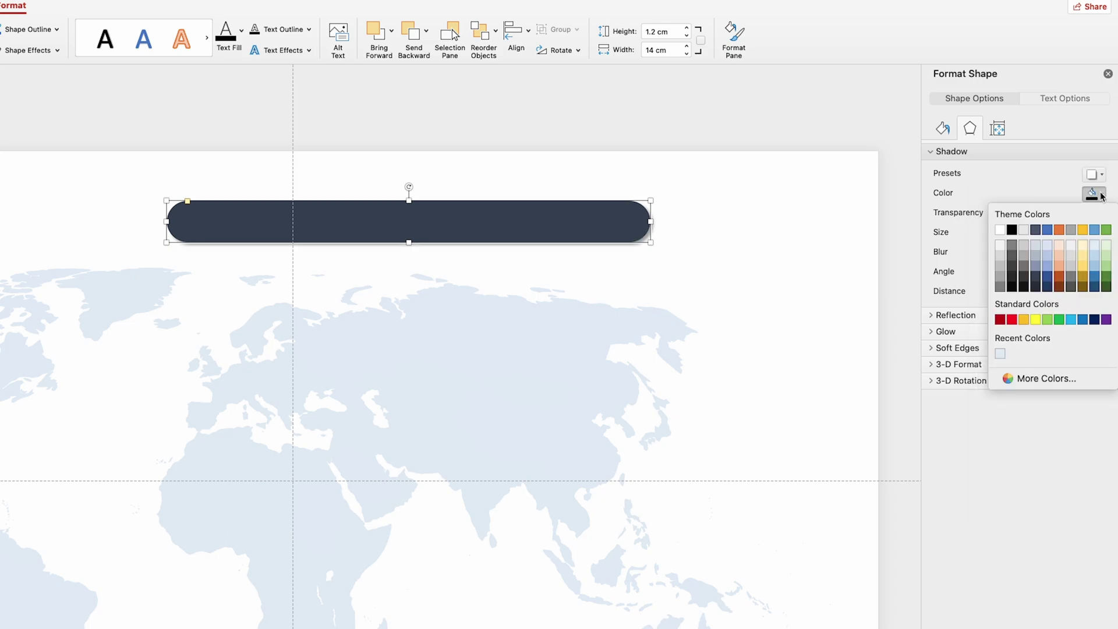
pyautogui.click(1094, 320)
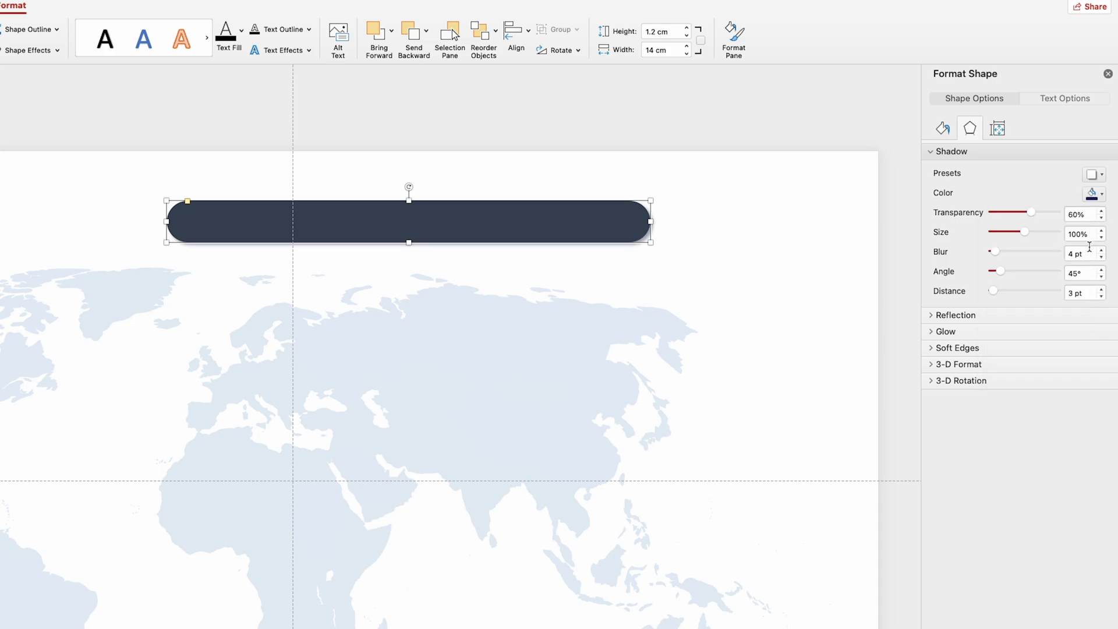
# Set the shadow to 18% transparency, 16 pt blur and 6 pt distance.
pyautogui.doubleClick(1072, 215)
pyautogui.write('18')
pyautogui.doubleClick(1074, 254)
pyautogui.write('16')
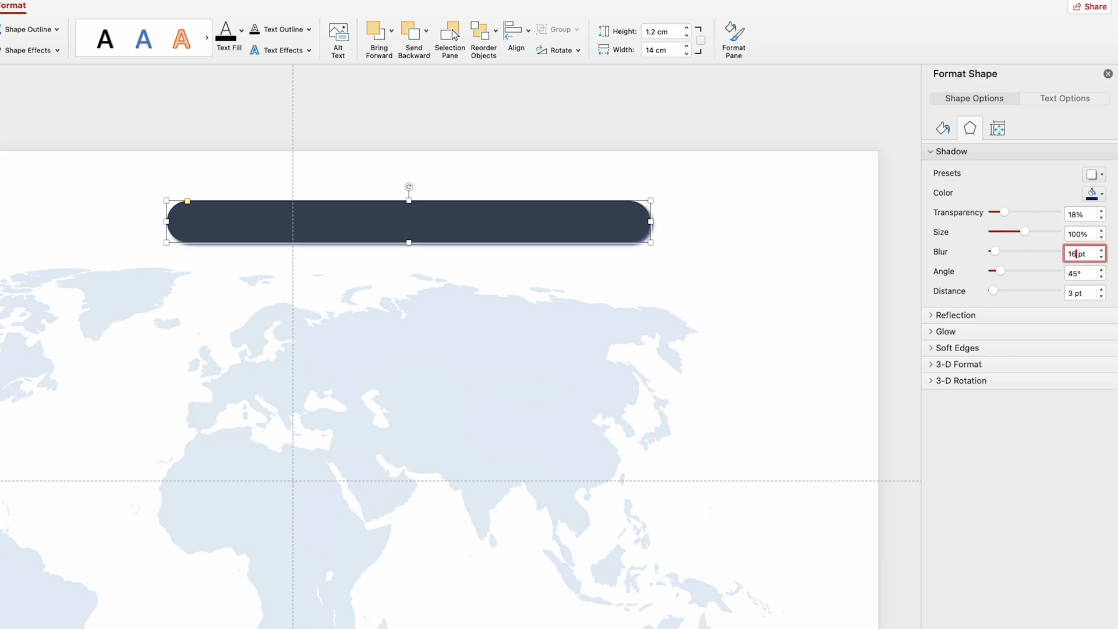
pyautogui.click(1075, 293)
pyautogui.press('BackSpace')
pyautogui.write('6')
pyautogui.press('Return')
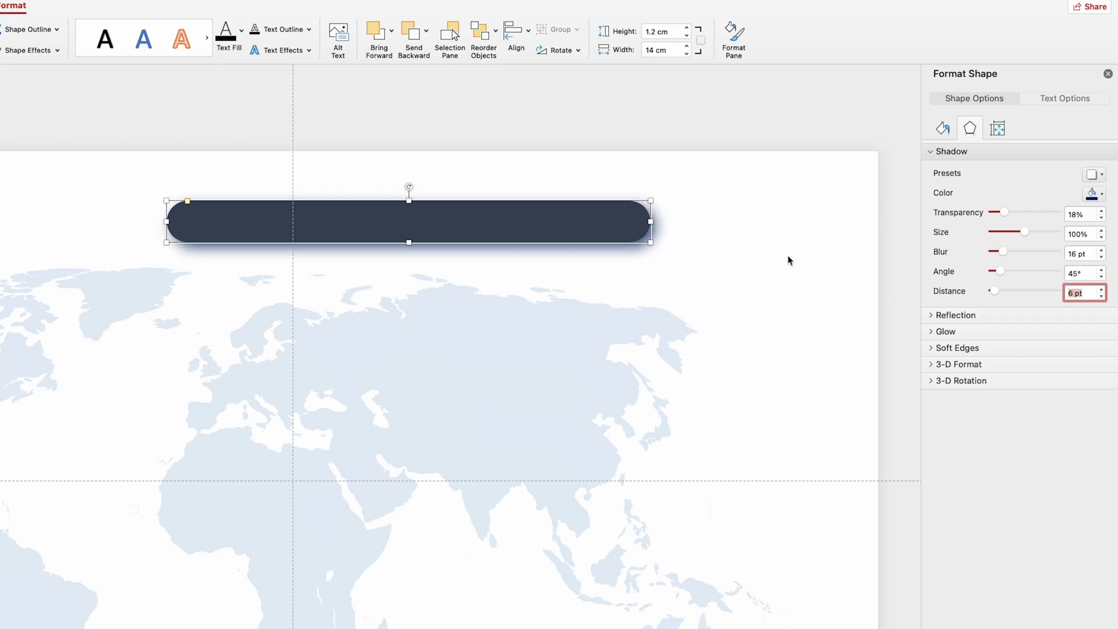
# Reposition the bar and centre it horizontally on the slide with Align Center.
pyautogui.click(788, 261)
pyautogui.click(539, 221)
pyautogui.moveTo(539, 220); pyautogui.dragTo(467, 216)
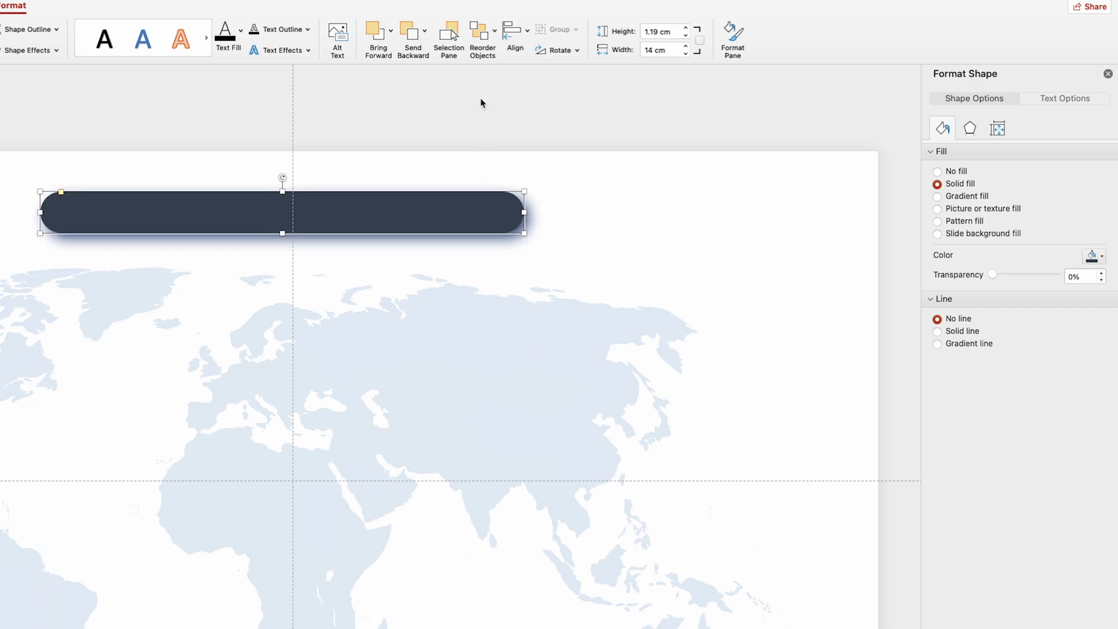
pyautogui.click(525, 30)
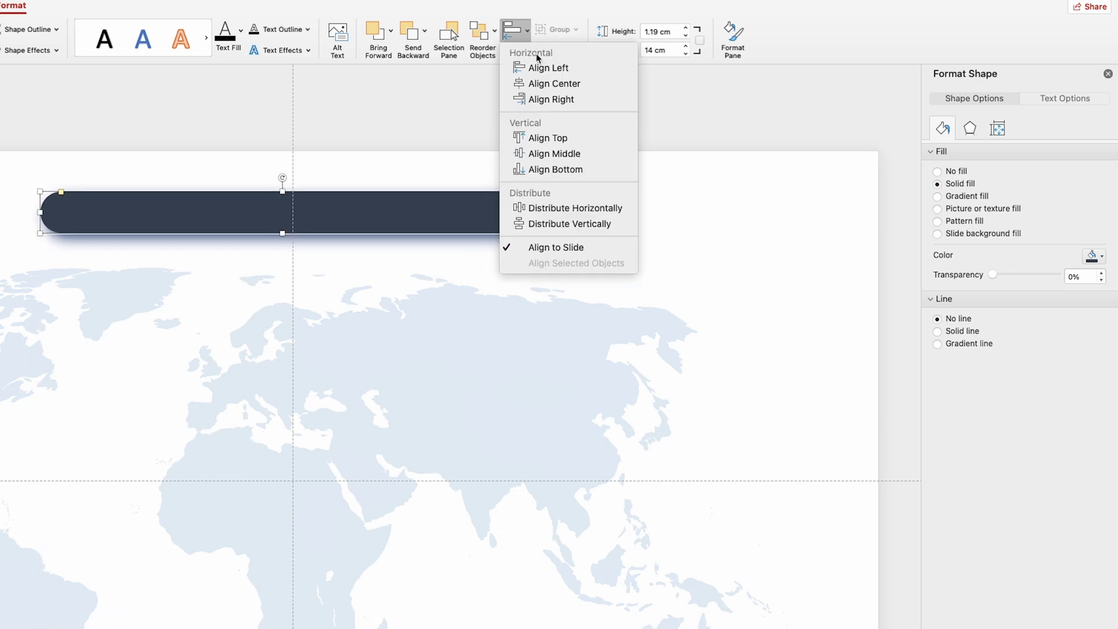
pyautogui.click(551, 84)
pyautogui.click(618, 178)
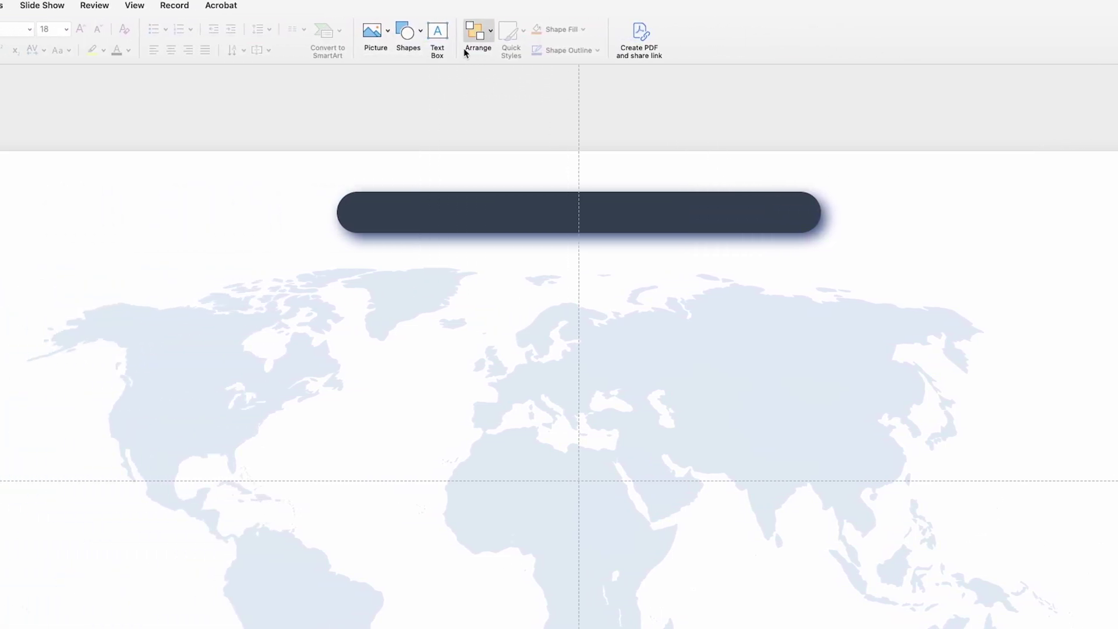
pyautogui.click(293, 34)
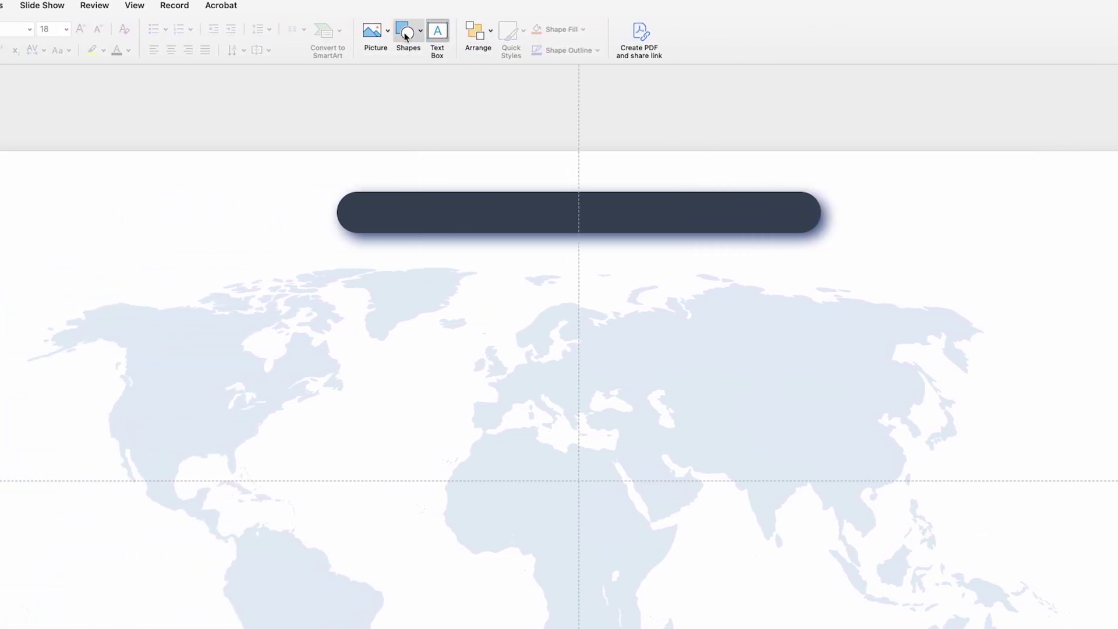
# Add a text box reading WORLD STATISTICS in white Montserrat Black 16 pt.
pyautogui.click(455, 118)
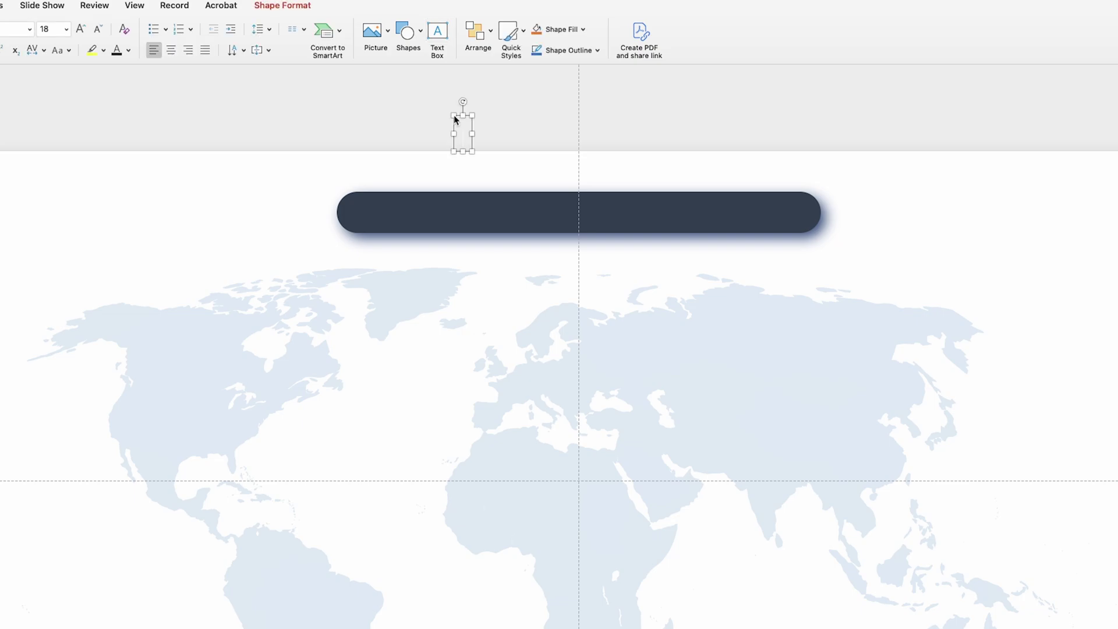
pyautogui.write('WOR')
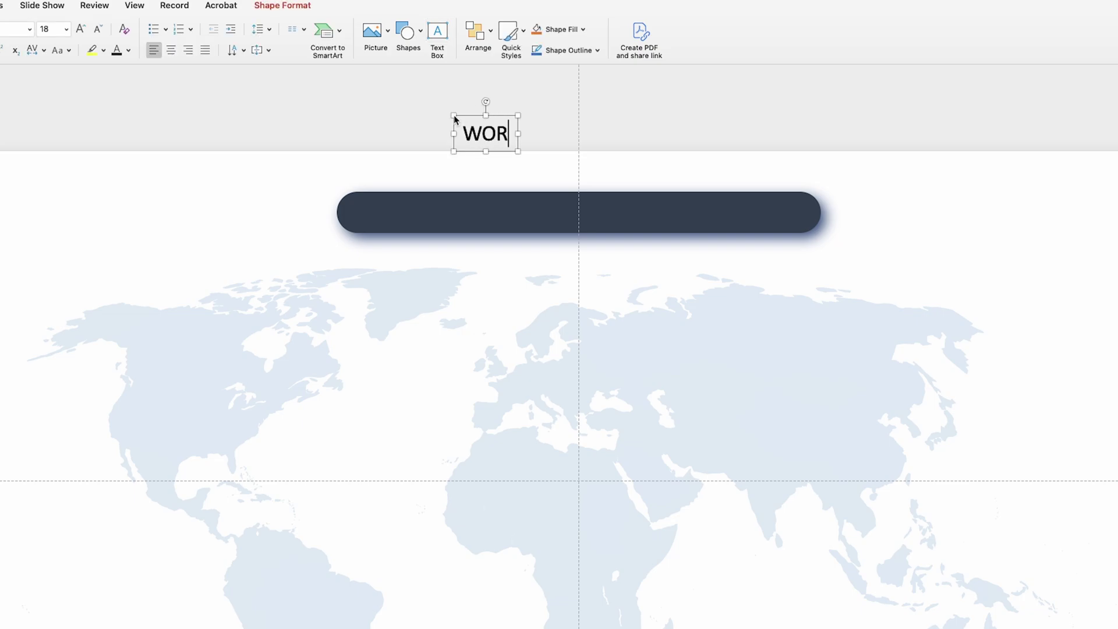
pyautogui.write('LD STATISTICS')
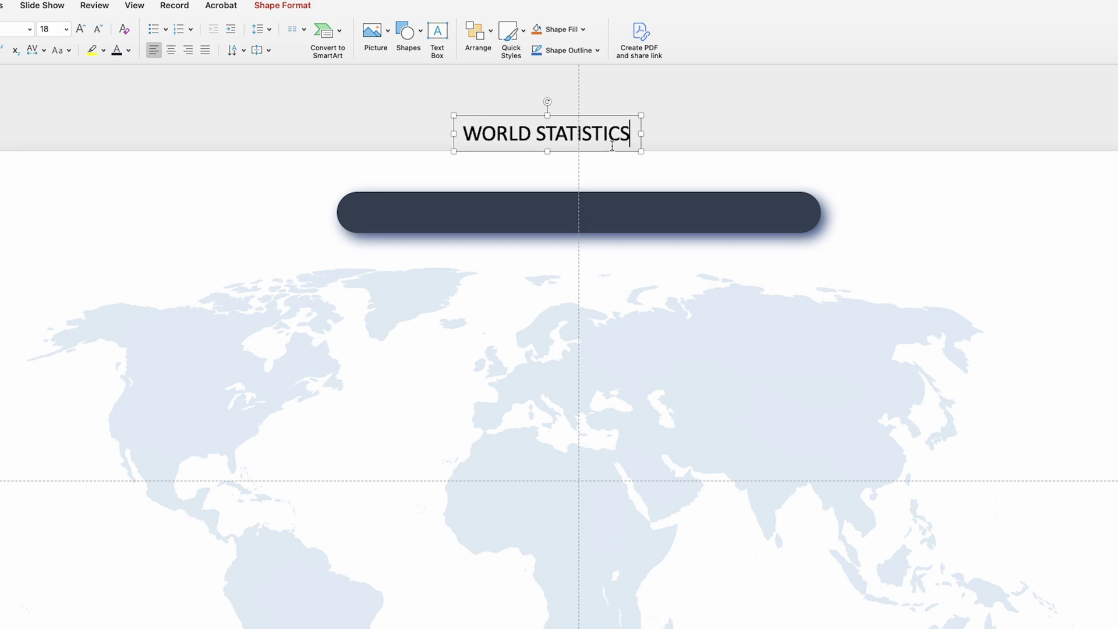
pyautogui.moveTo(633, 137); pyautogui.dragTo(430, 138)
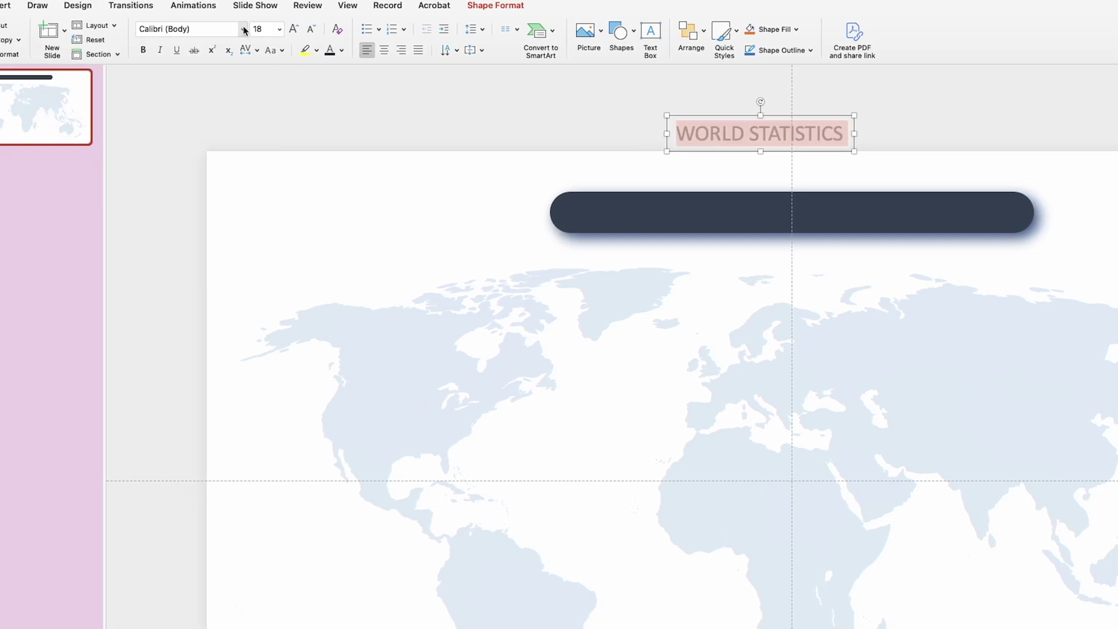
pyautogui.click(29, 29)
pyautogui.moveTo(327, 160)
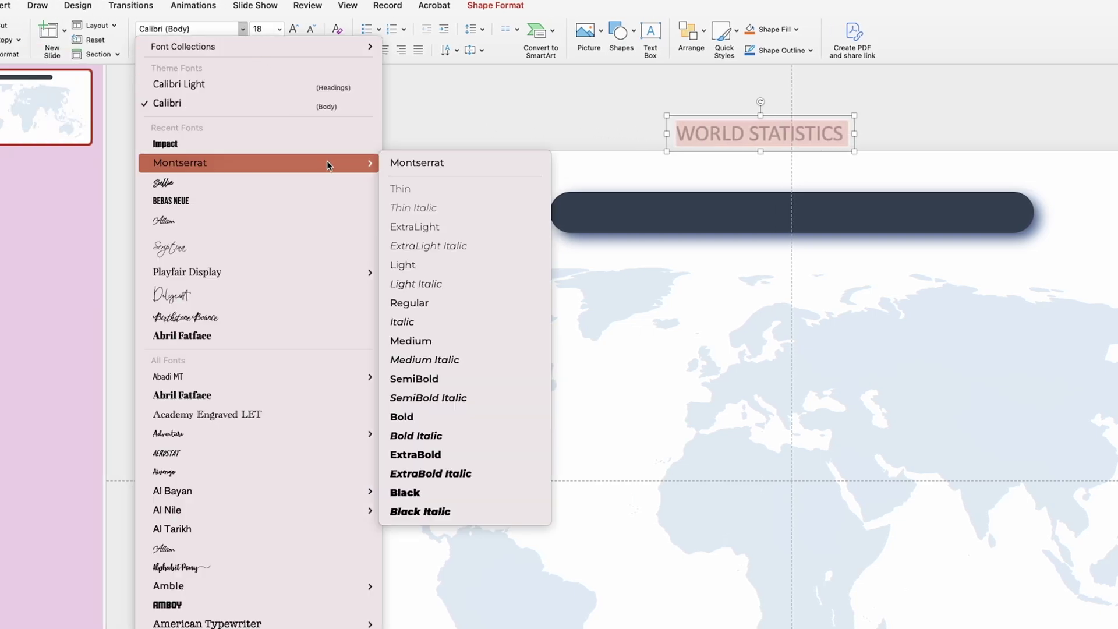
pyautogui.click(406, 494)
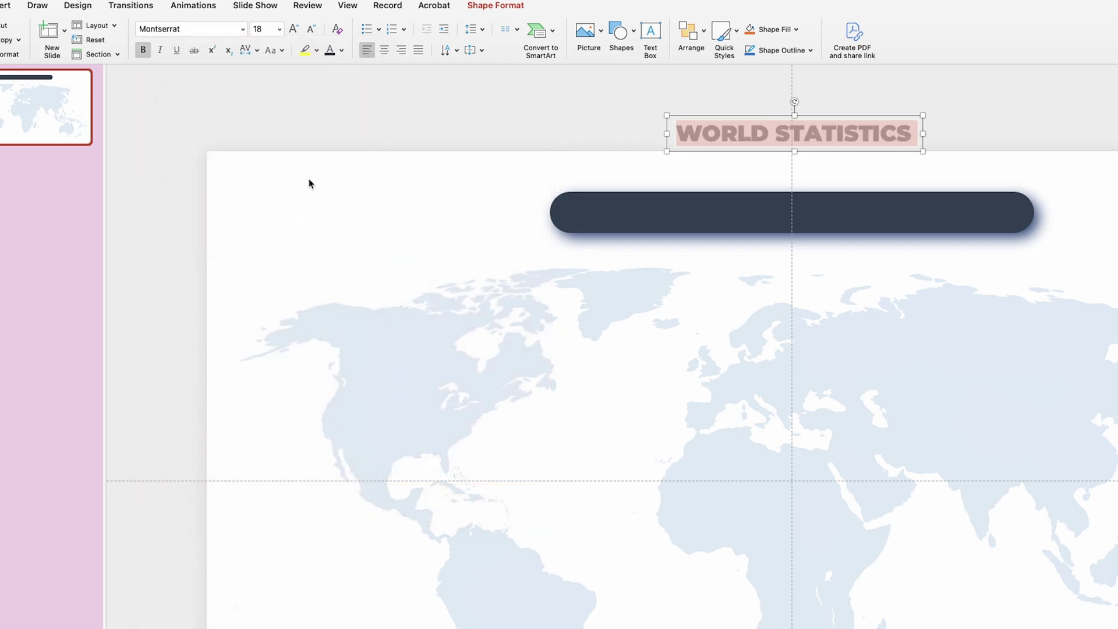
pyautogui.click(279, 29)
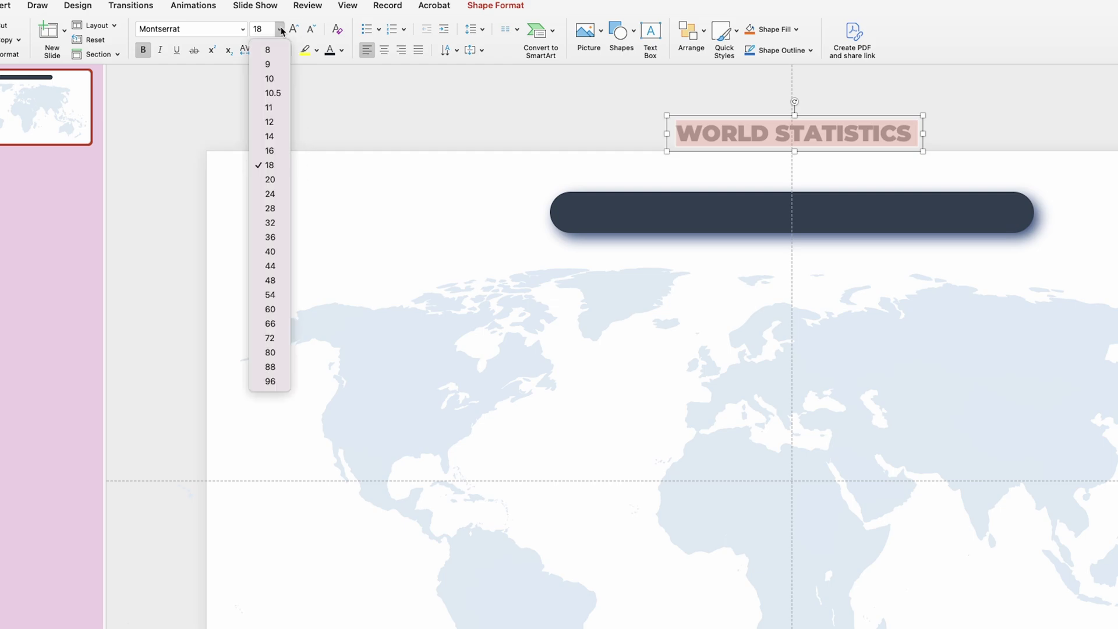
pyautogui.click(271, 151)
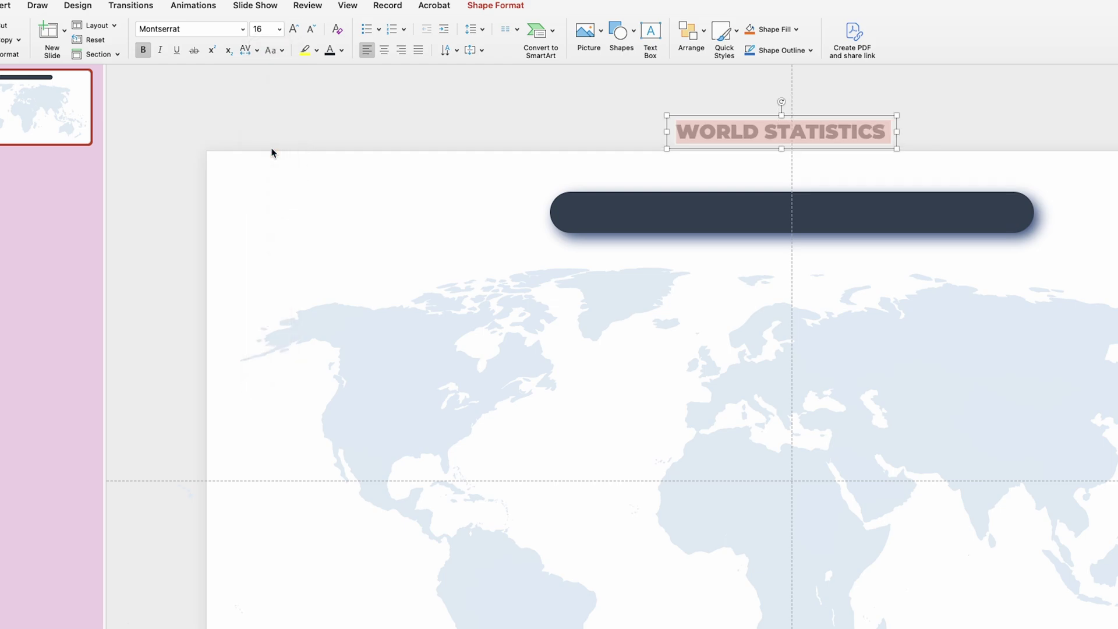
pyautogui.click(342, 50)
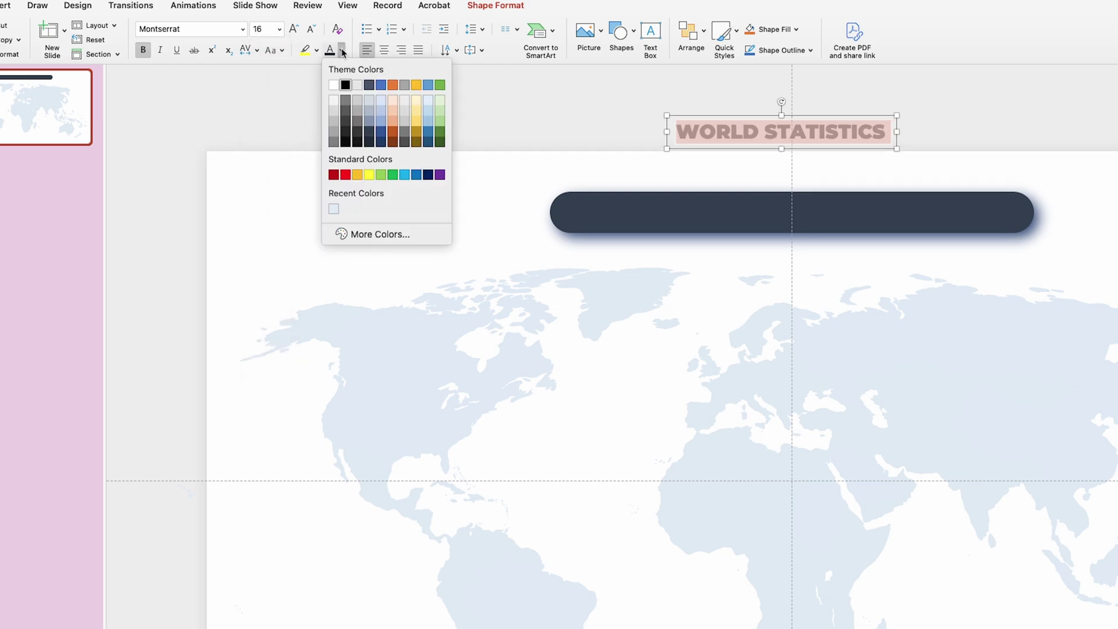
pyautogui.click(334, 85)
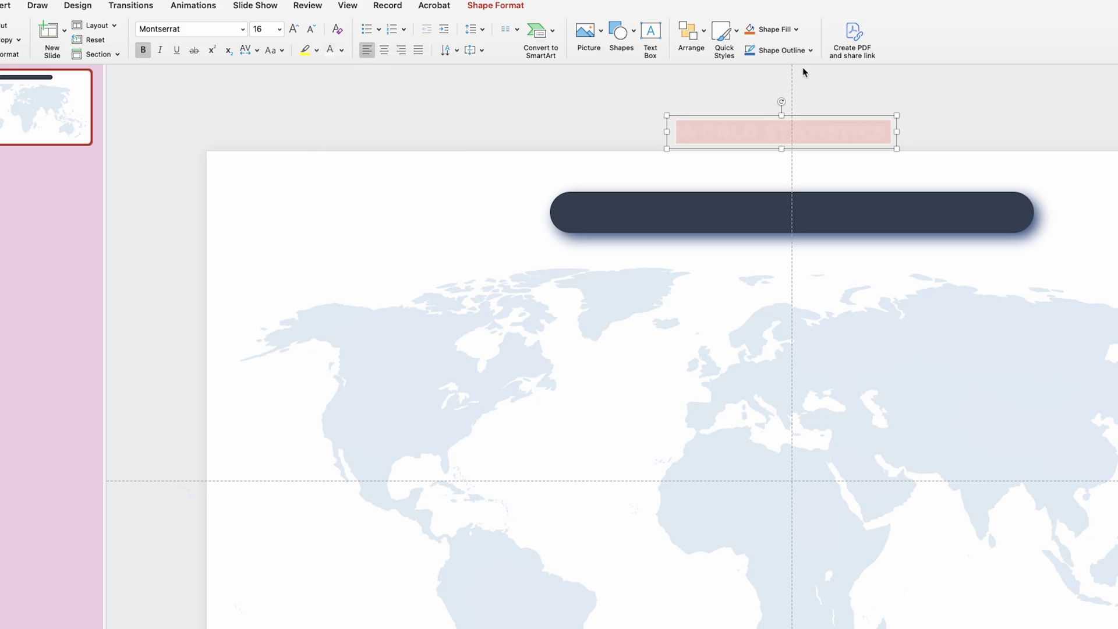
# Move the title onto the dark bar and centre it horizontally on the slide.
pyautogui.moveTo(844, 115); pyautogui.dragTo(853, 194)
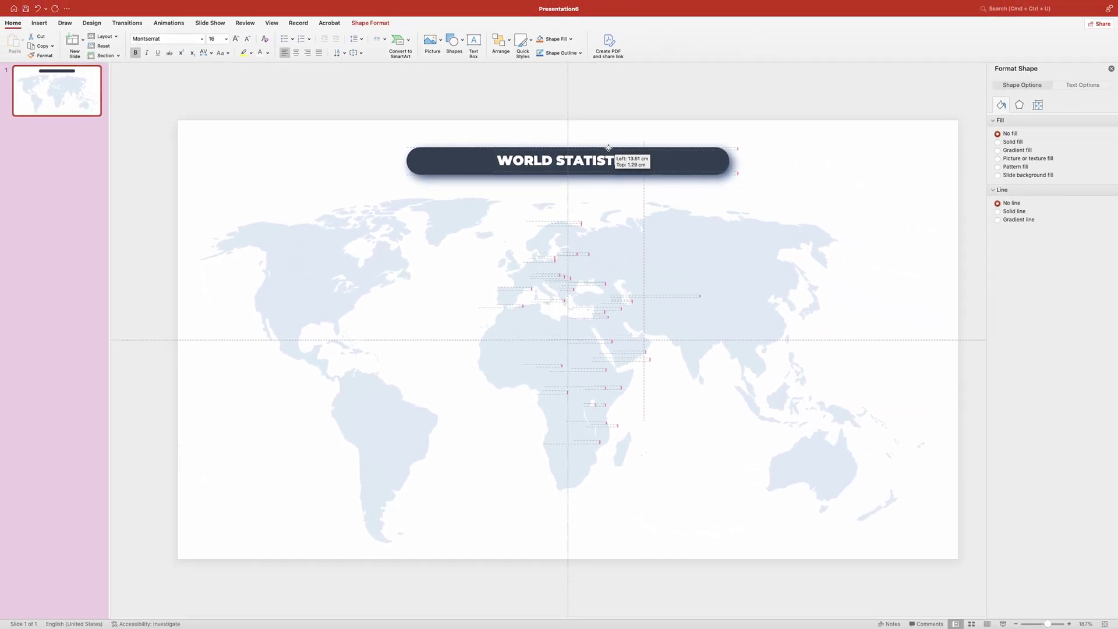
pyautogui.moveTo(609, 148); pyautogui.dragTo(609, 148)
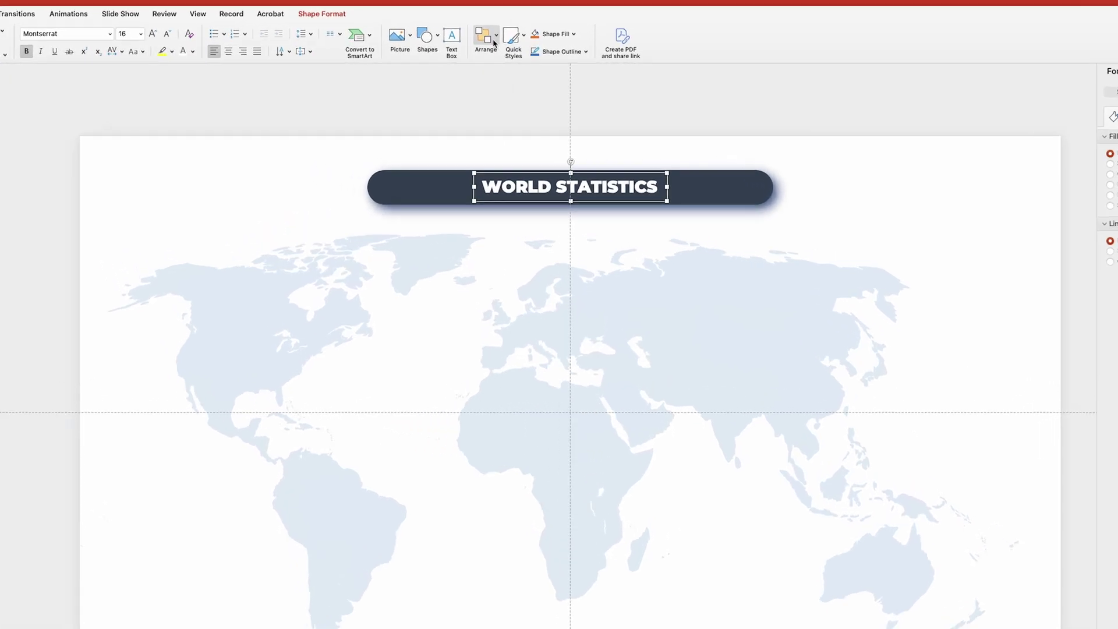
pyautogui.click(494, 43)
pyautogui.moveTo(515, 232)
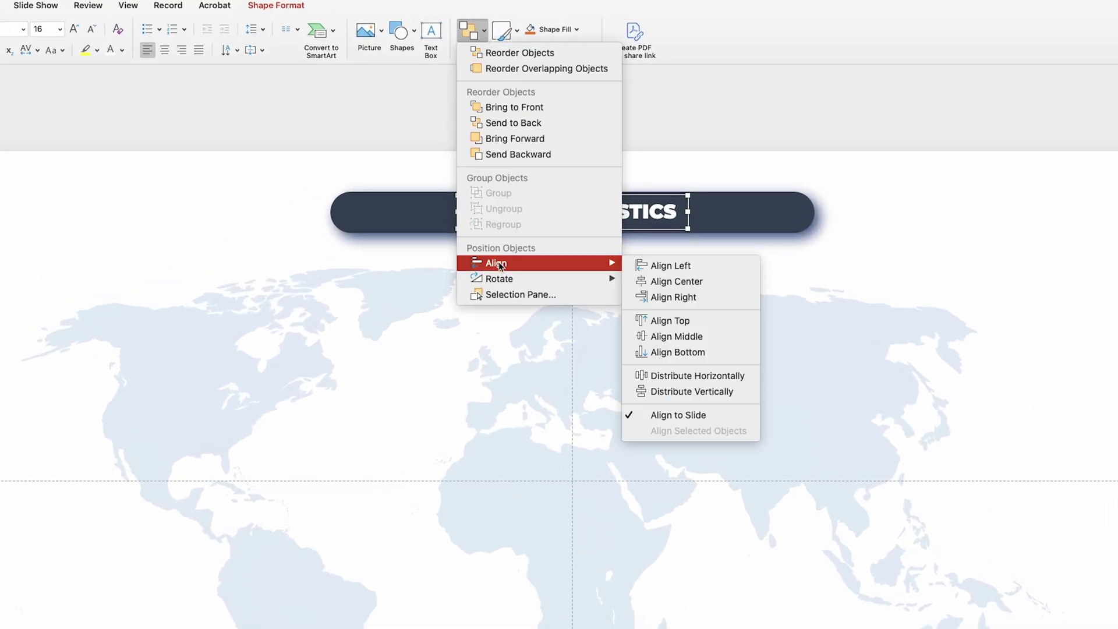
pyautogui.click(664, 282)
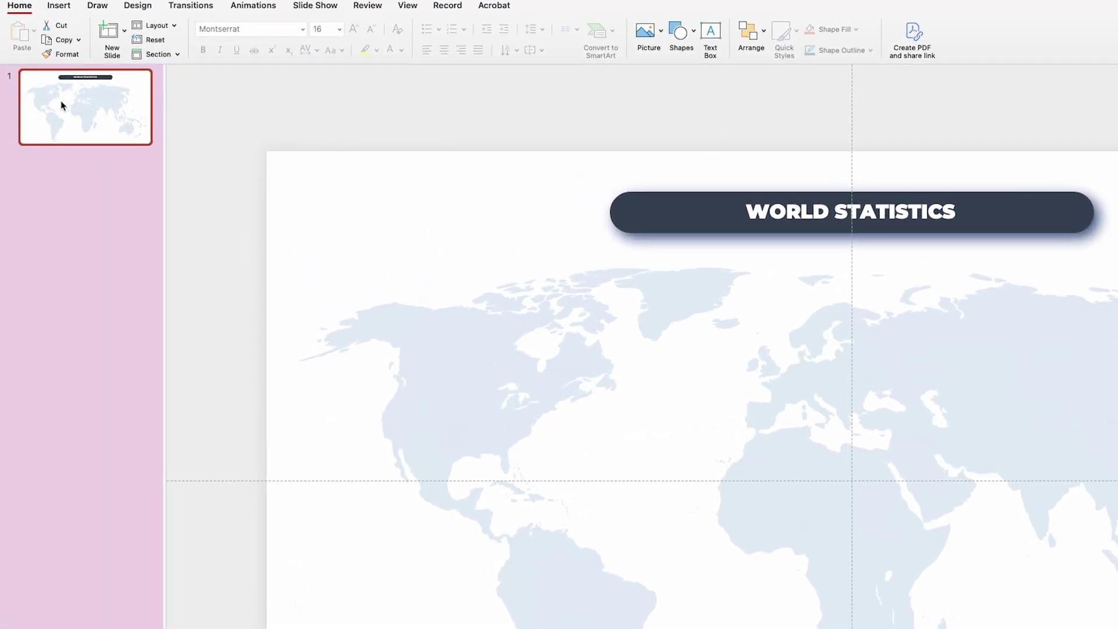
# Duplicate the slide and select the USA and Alaska map shapes.
pyautogui.press('super+d')
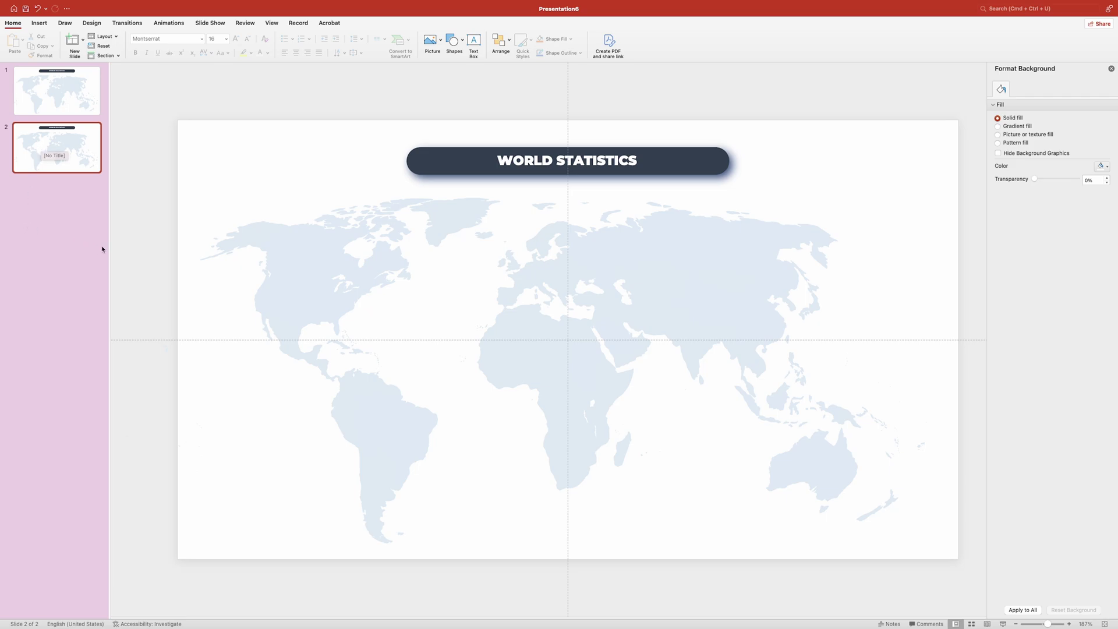
pyautogui.click(291, 299)
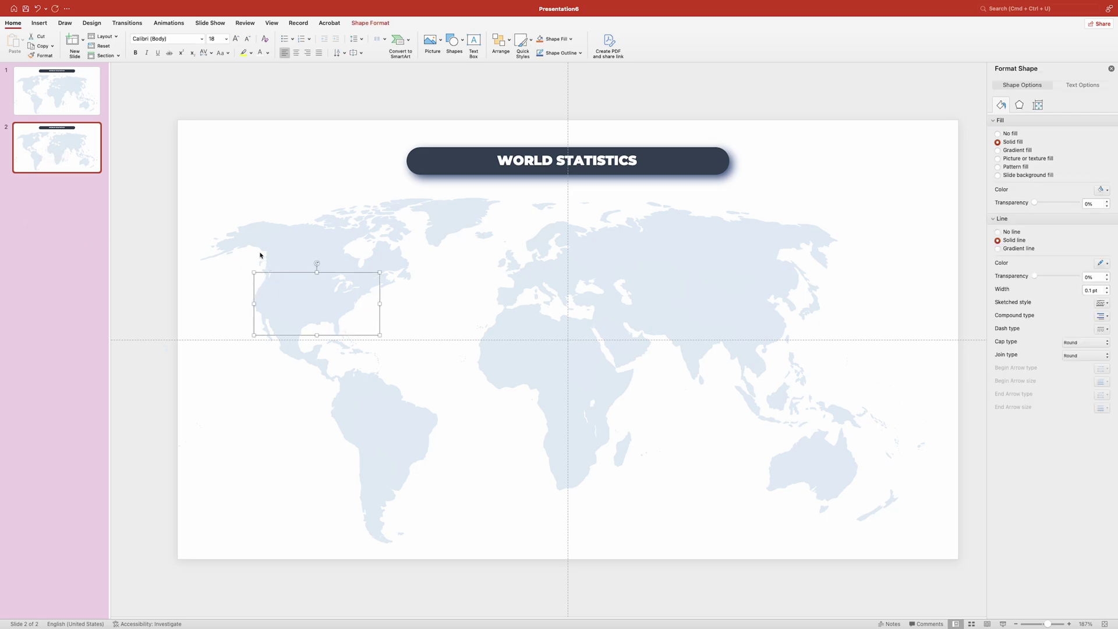
pyautogui.keyDown('shift'); pyautogui.click(235, 241); pyautogui.keyUp('shift')
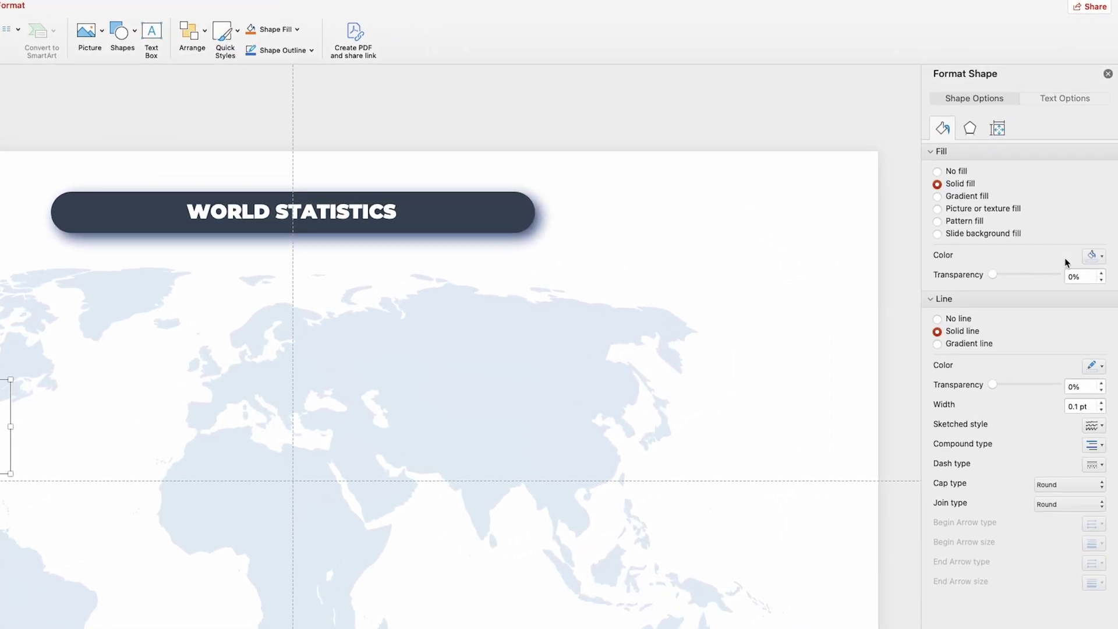
# Fill the USA and Alaska shapes with hex ff0090 and give them a matching pink outline.
pyautogui.click(1102, 257)
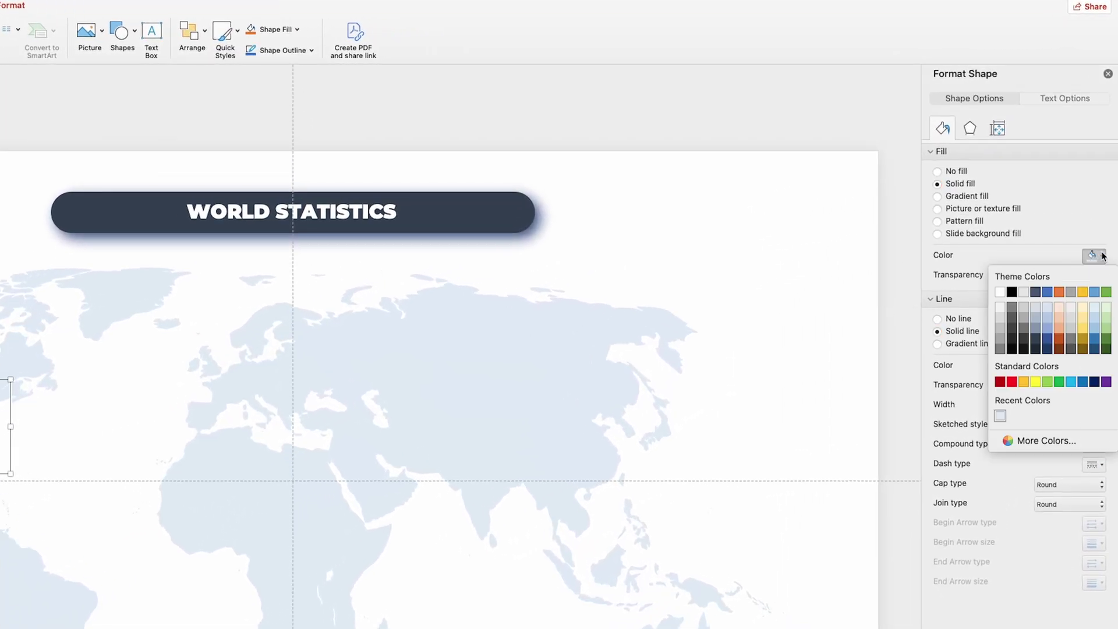
pyautogui.click(1025, 441)
pyautogui.write('ff009')
pyautogui.write('0')
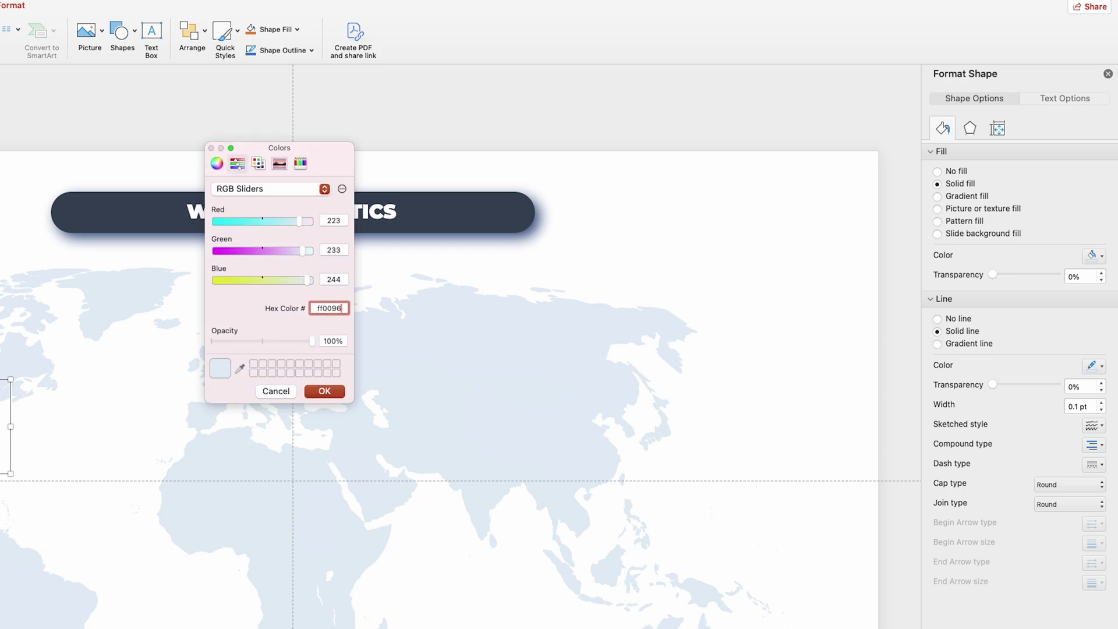
pyautogui.click(333, 390)
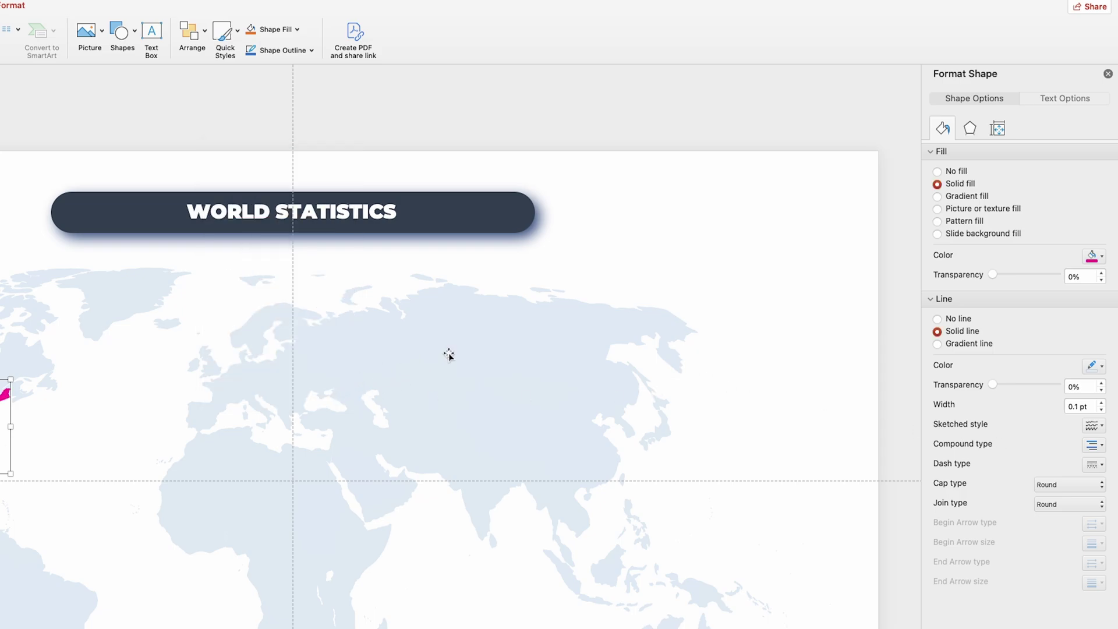
pyautogui.click(1101, 366)
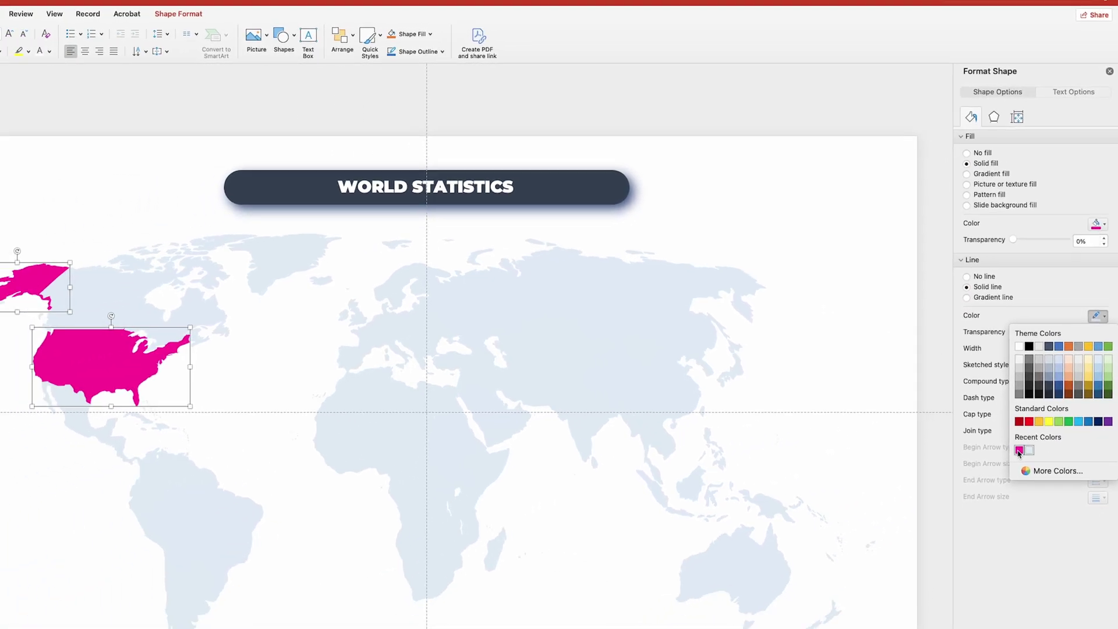
pyautogui.click(1000, 526)
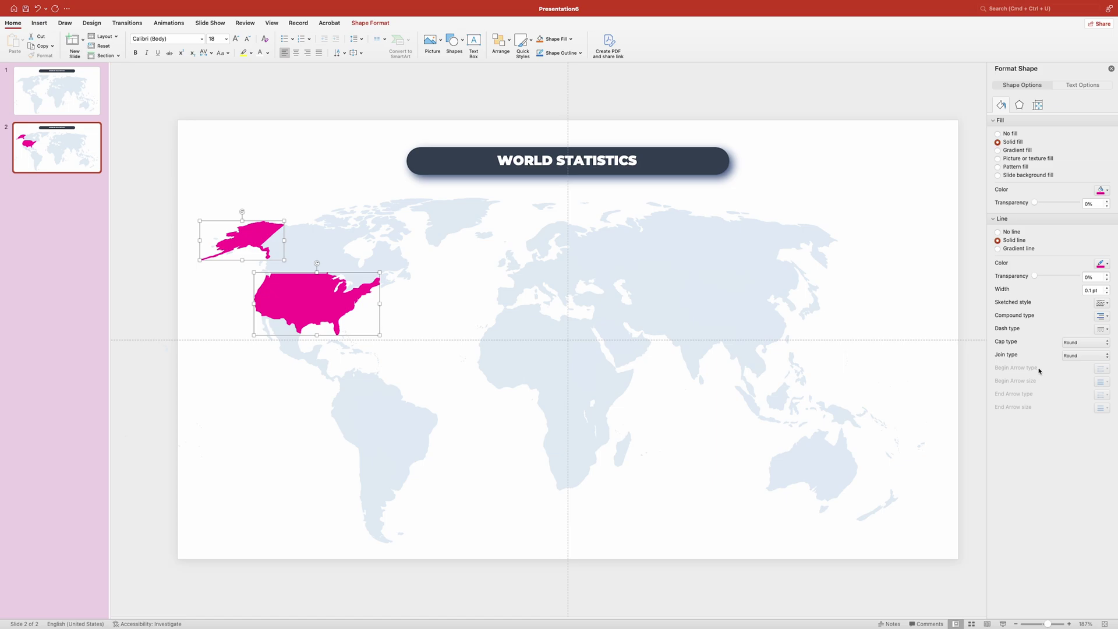
# Apply the centre Outer shadow to the USA and Alaska shapes with 75% transparency and 27 pt blur.
pyautogui.click(1020, 106)
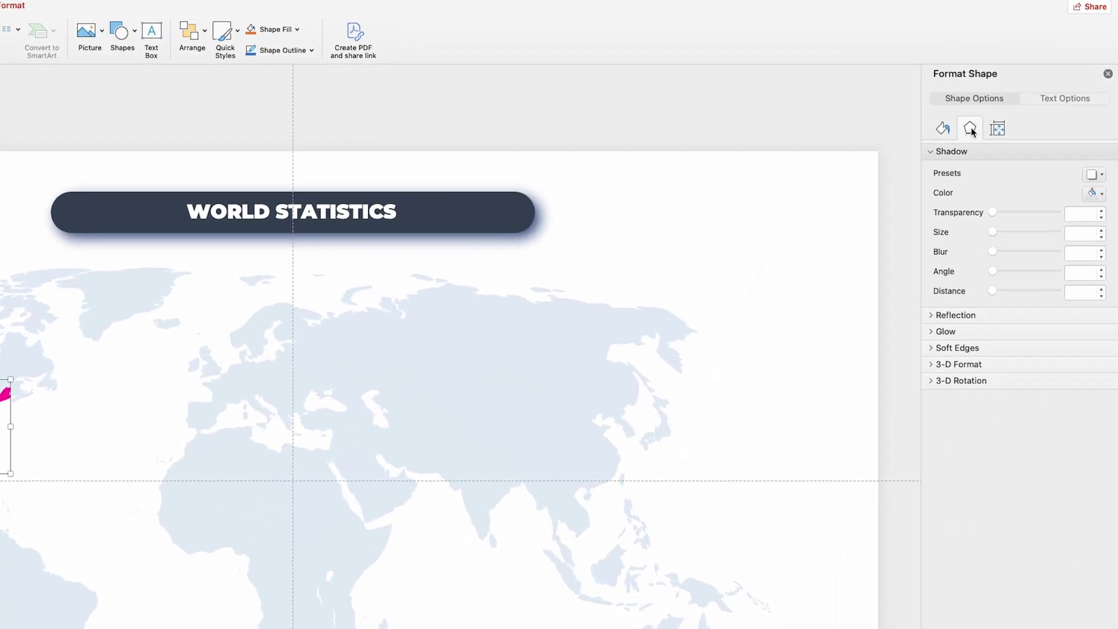
pyautogui.click(1101, 175)
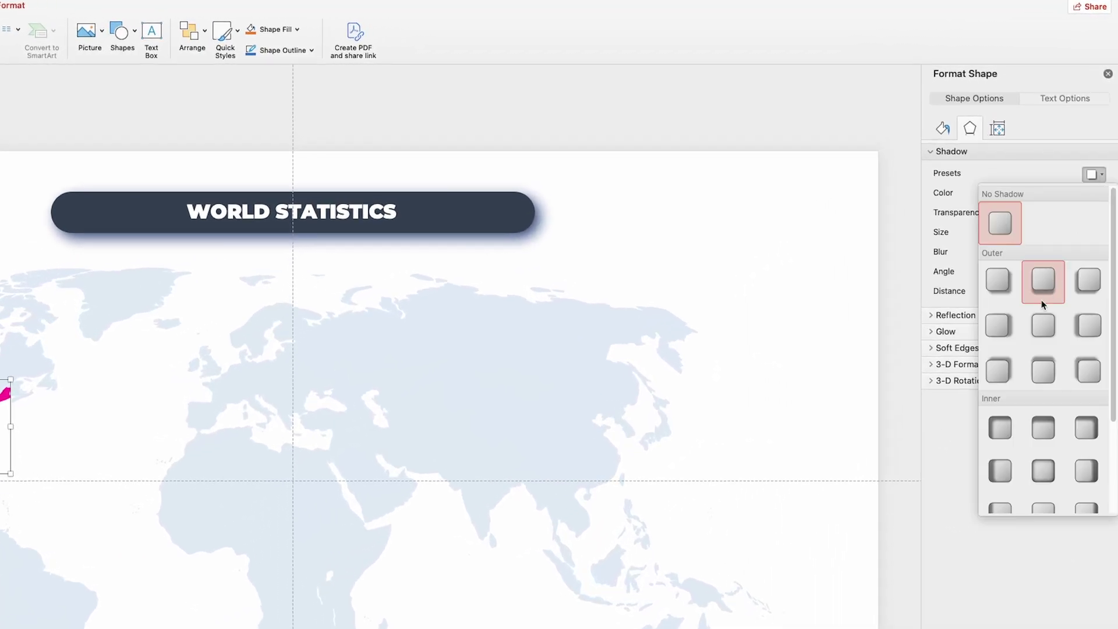
pyautogui.click(1043, 326)
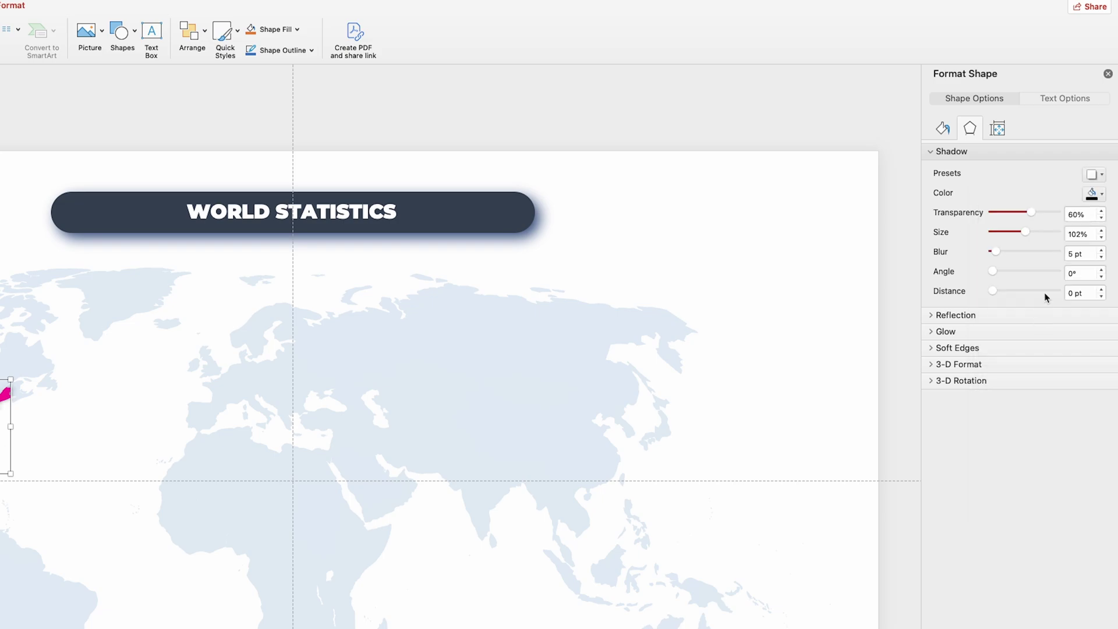
pyautogui.moveTo(1080, 214); pyautogui.dragTo(1043, 212)
pyautogui.write('75')
pyautogui.press('Tab')
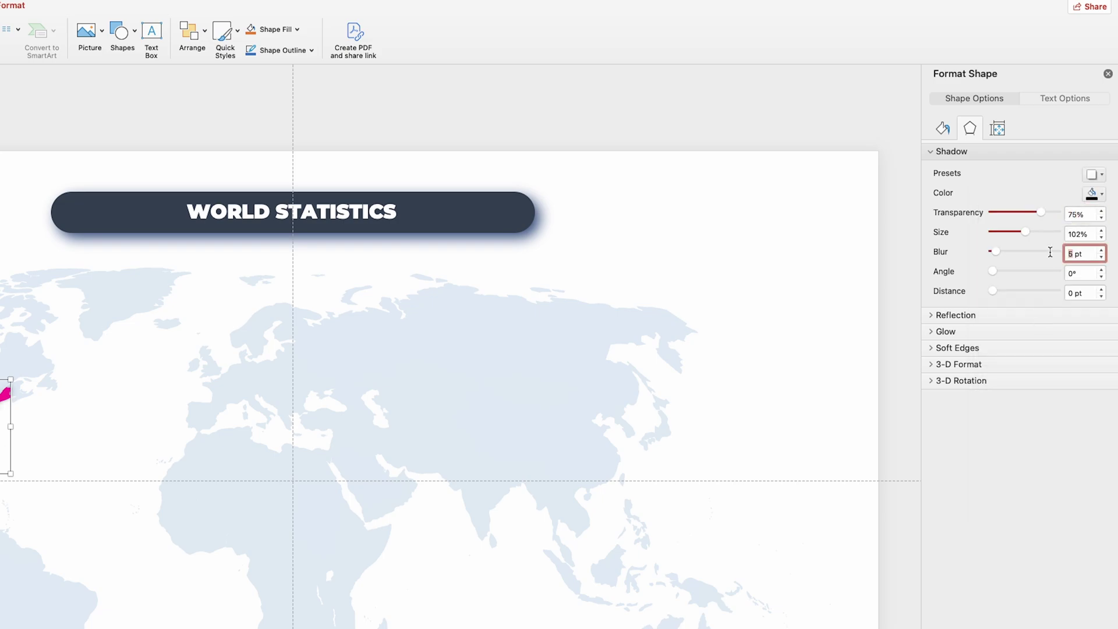
pyautogui.write('27')
pyautogui.press('Return')
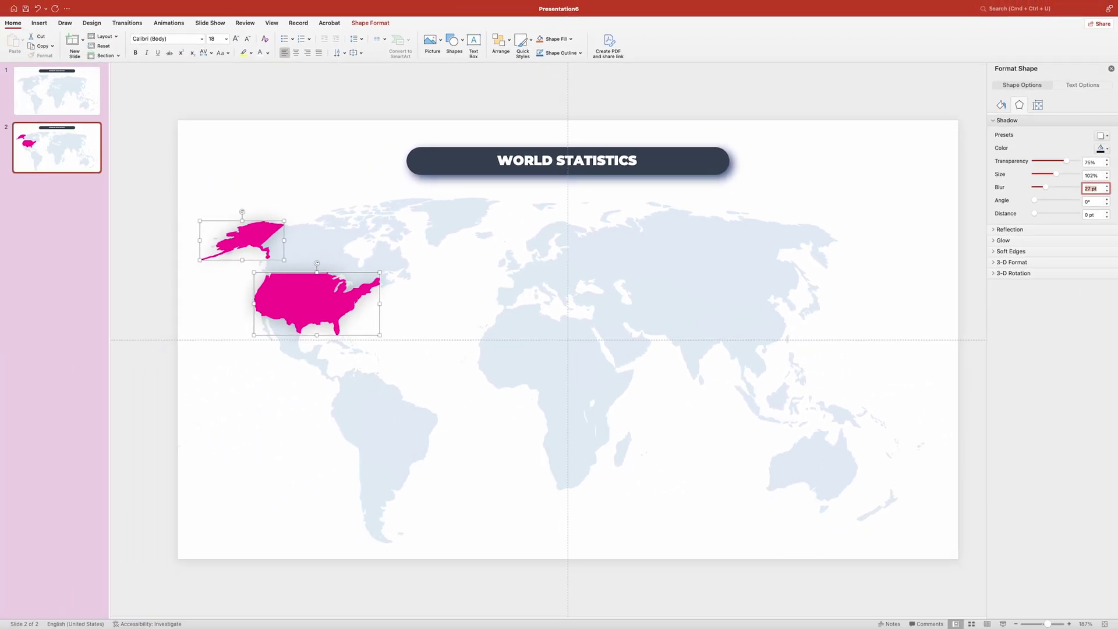
pyautogui.click(439, 78)
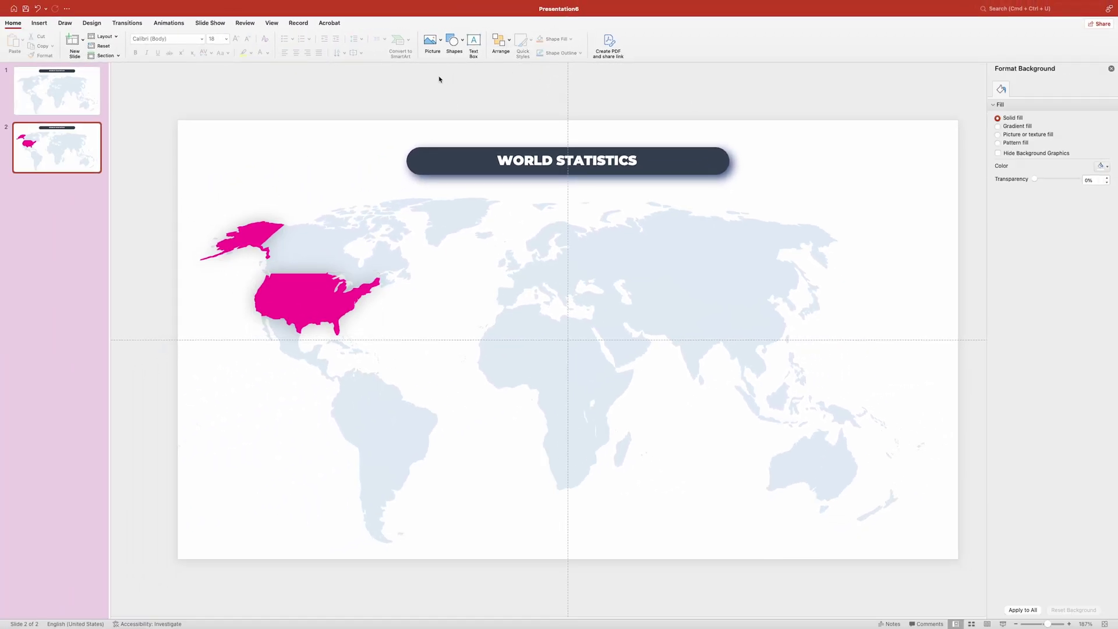
# Insert a rounded rectangle on the map sized 0.8 cm high by 3.7 cm wide.
pyautogui.click(463, 41)
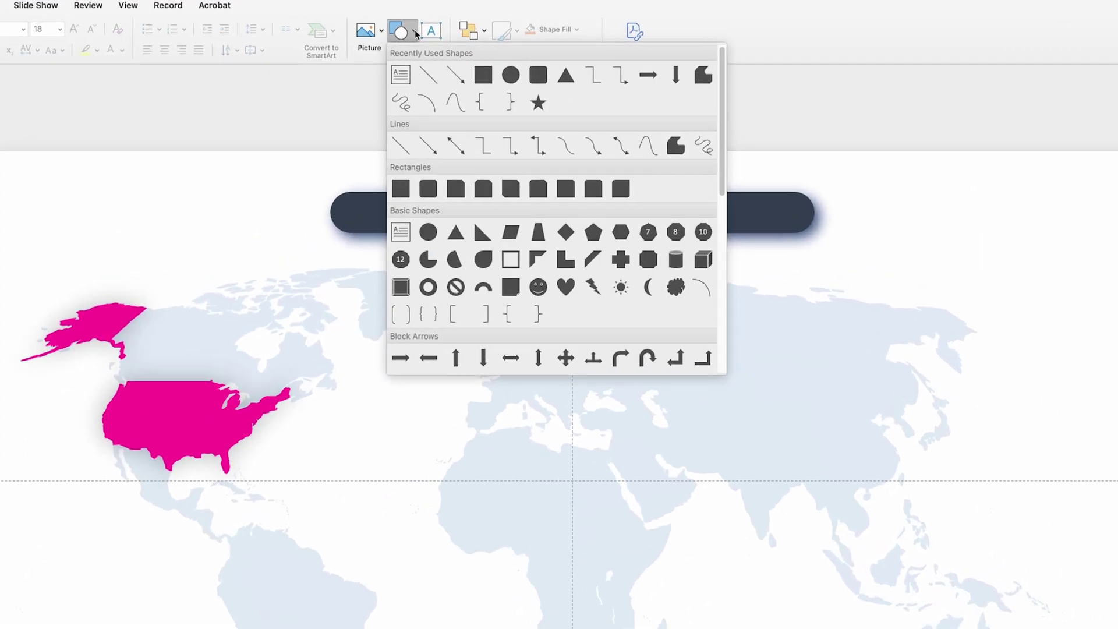
pyautogui.click(538, 75)
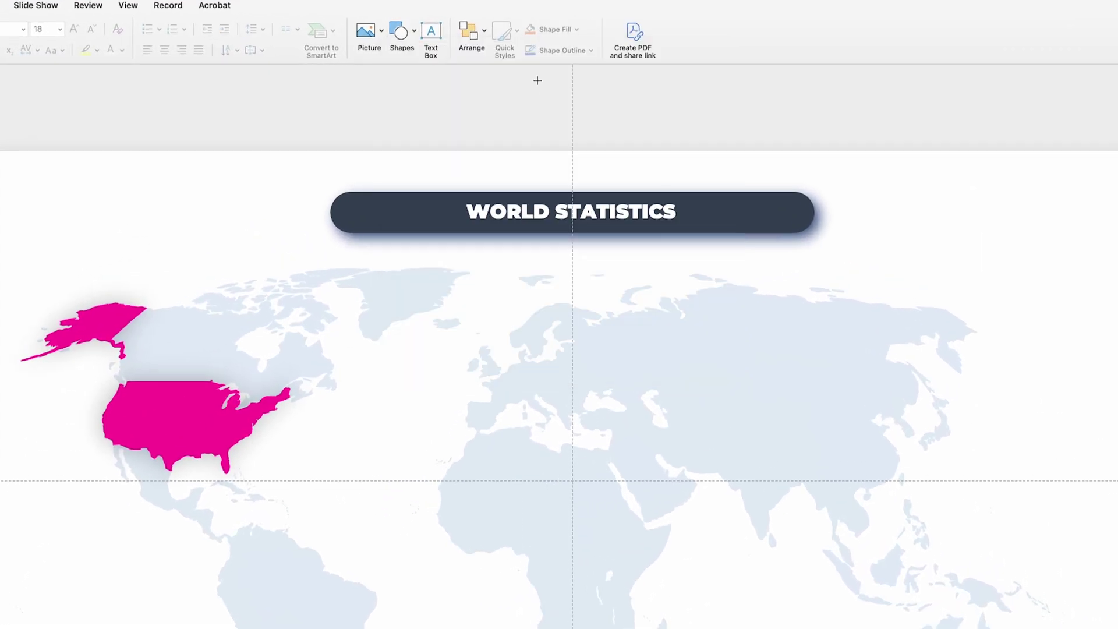
pyautogui.click(283, 437)
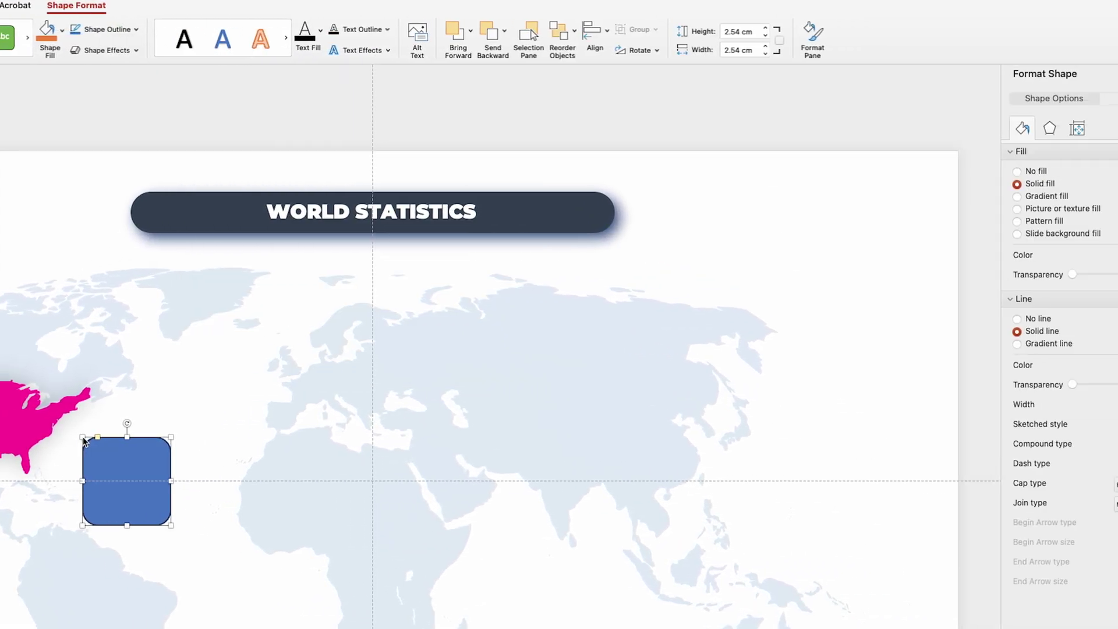
pyautogui.click(739, 31)
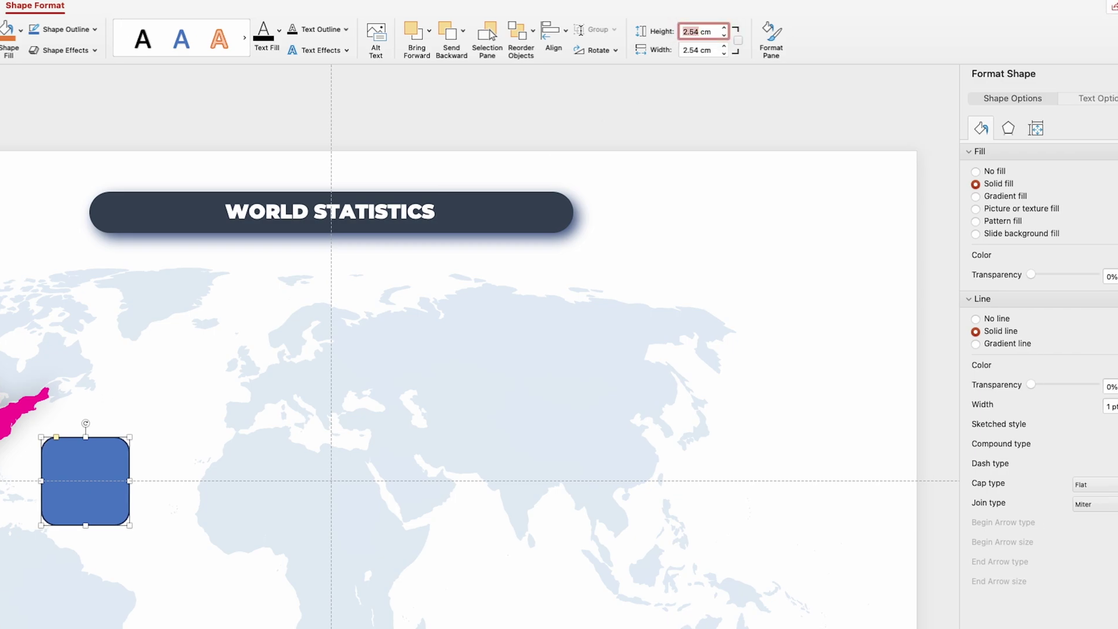
pyautogui.write('0.8')
pyautogui.press('Tab')
pyautogui.write('3.7')
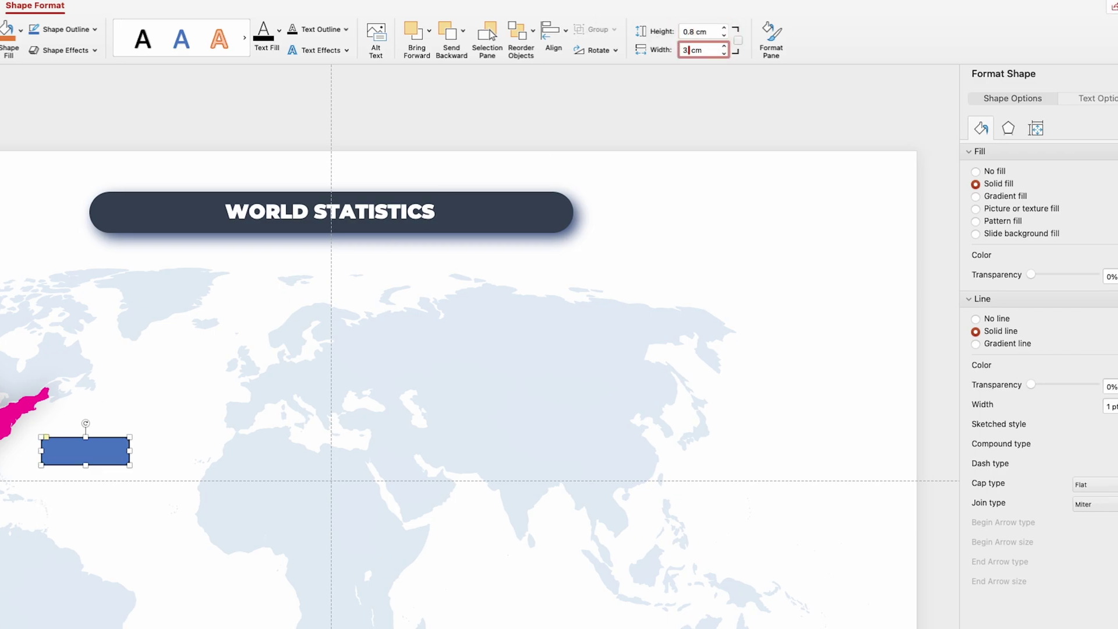
pyautogui.press('Return')
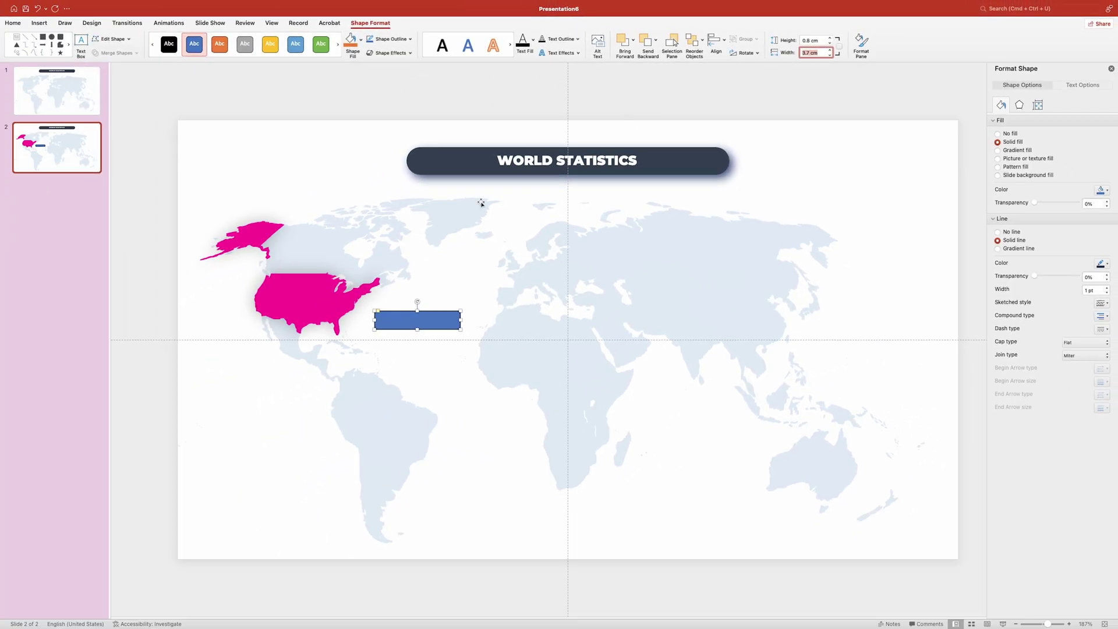
# Round the rectangle fully into a pill, remove its outline and fill it with the recent pink.
pyautogui.moveTo(377, 313); pyautogui.dragTo(400, 321)
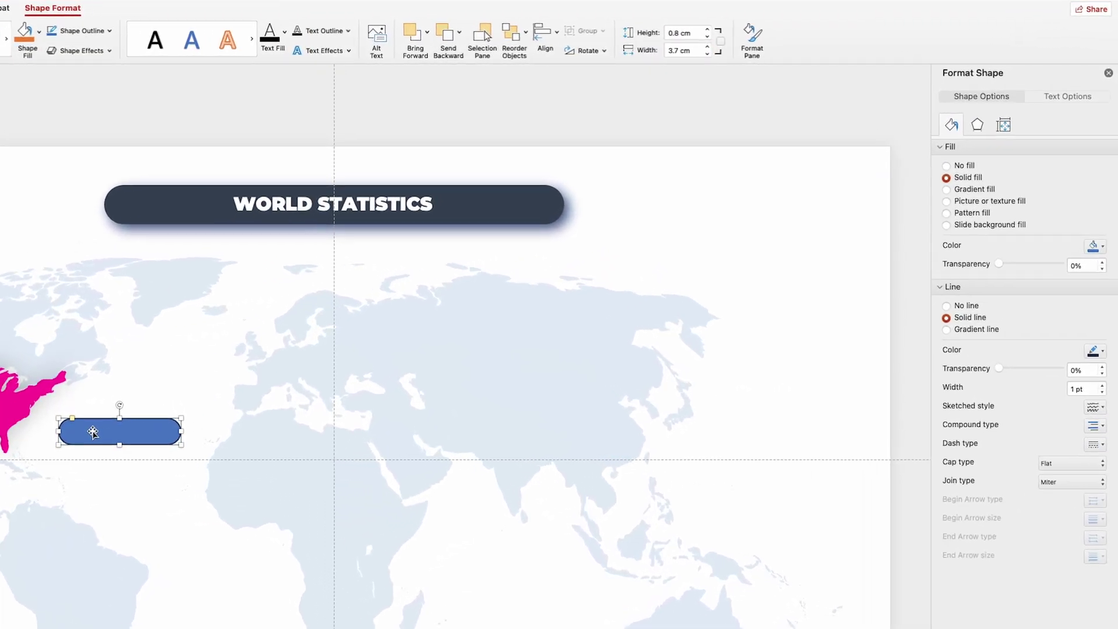
pyautogui.click(955, 318)
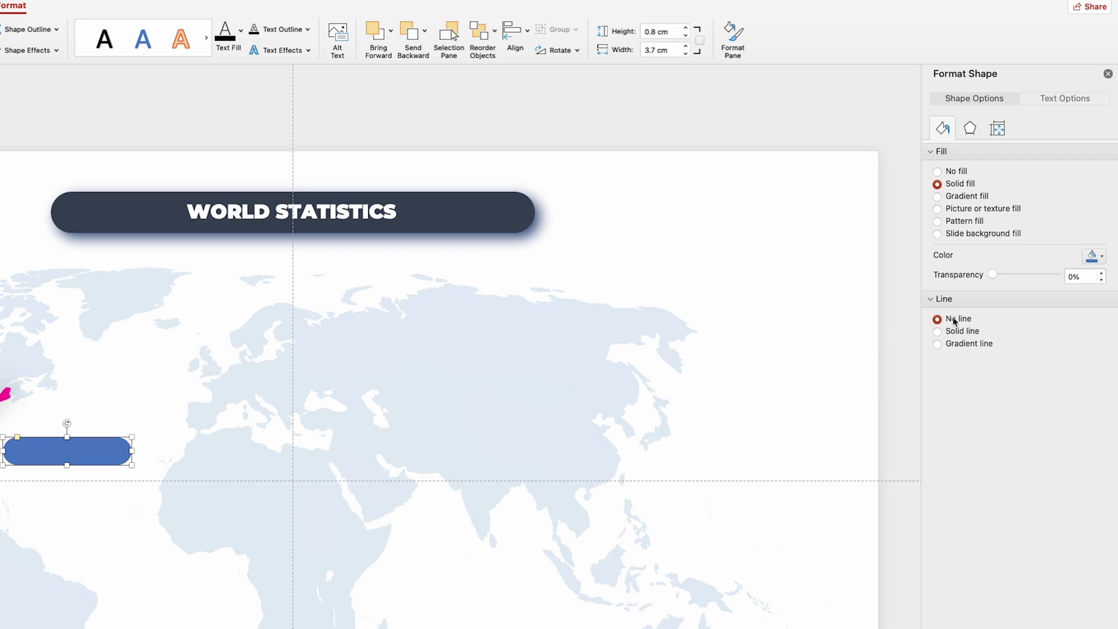
pyautogui.click(1104, 256)
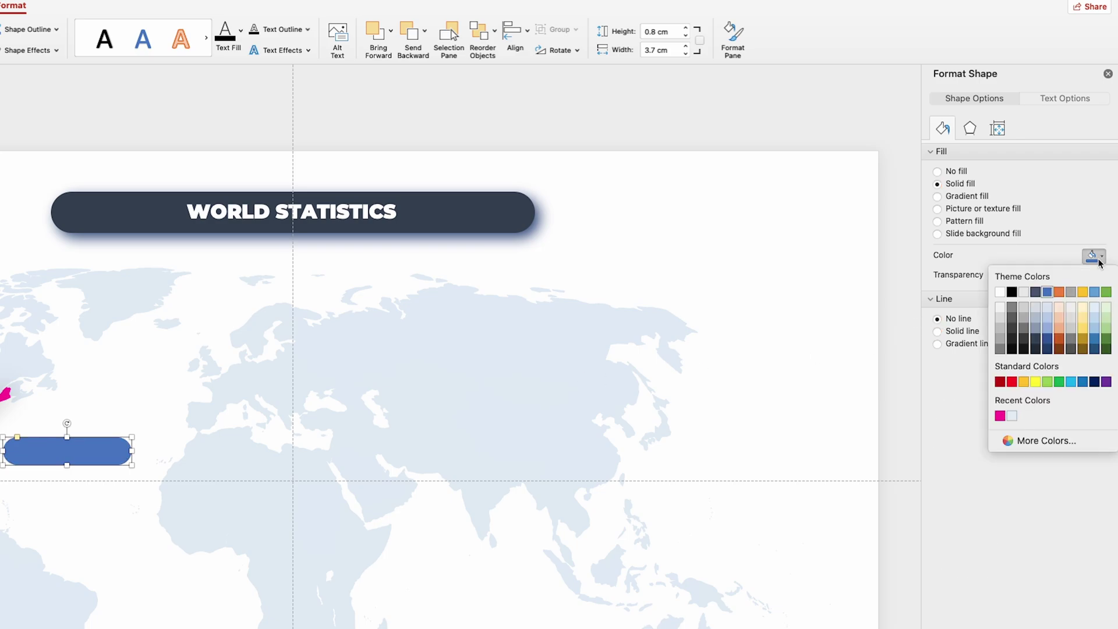
pyautogui.click(1000, 415)
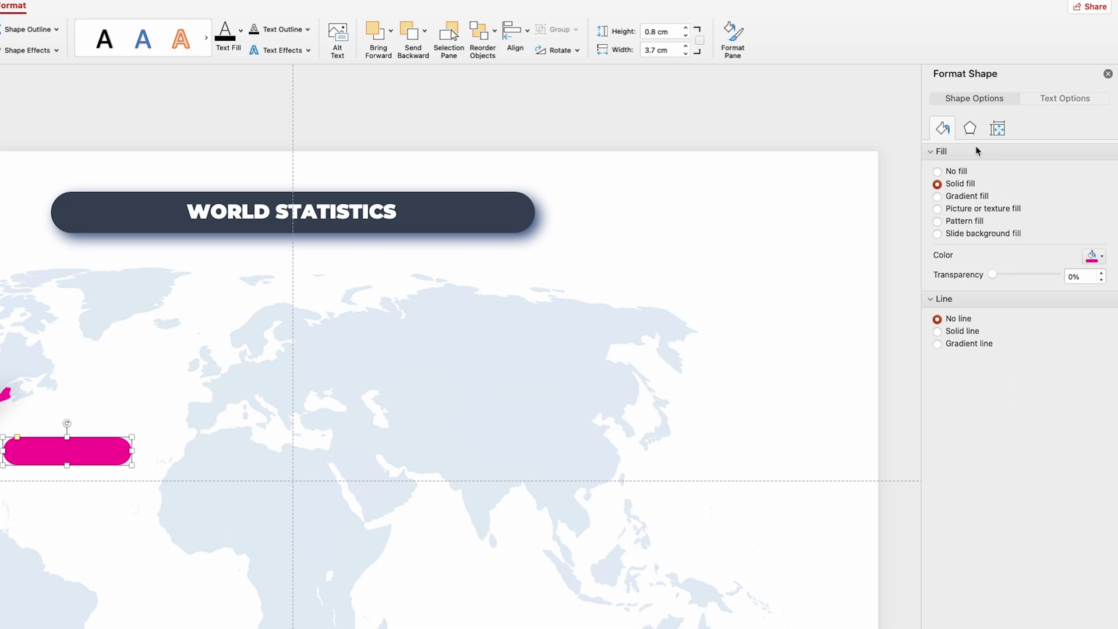
pyautogui.click(970, 128)
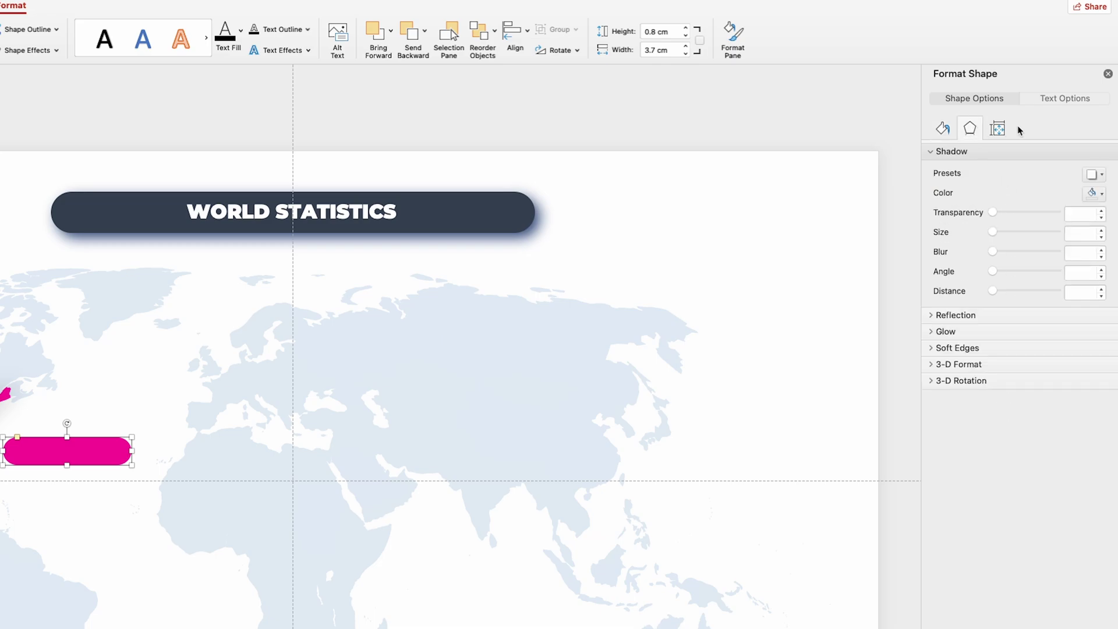
# Give the pill bar a navy preset shadow with 18% transparency, 16 pt blur and 3 pt distance.
pyautogui.click(1102, 175)
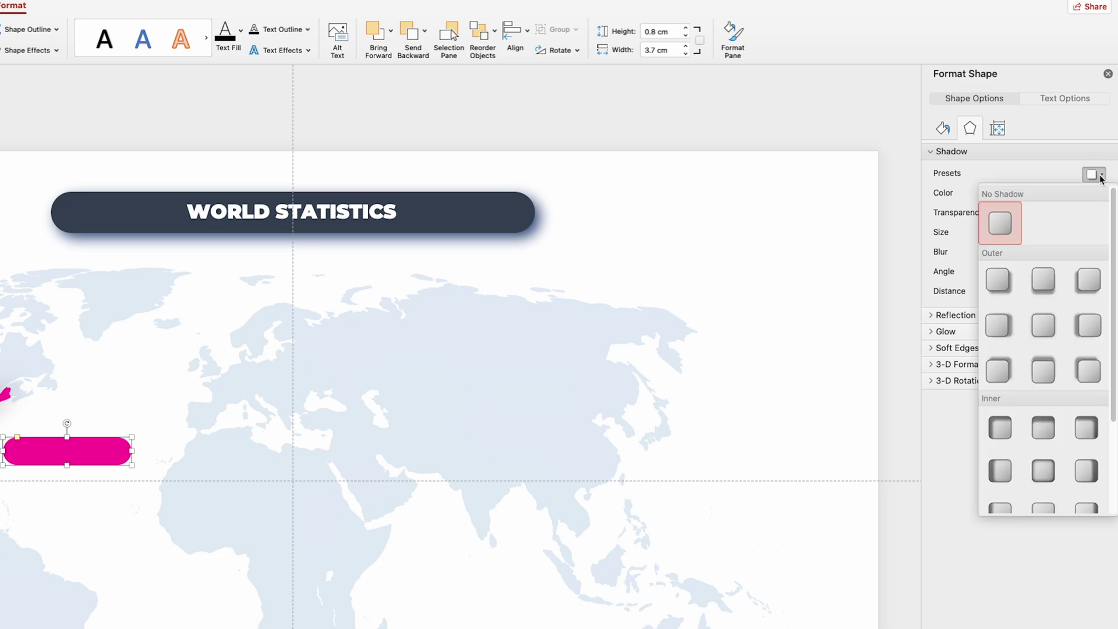
pyautogui.scroll(-4, 1044, 329)
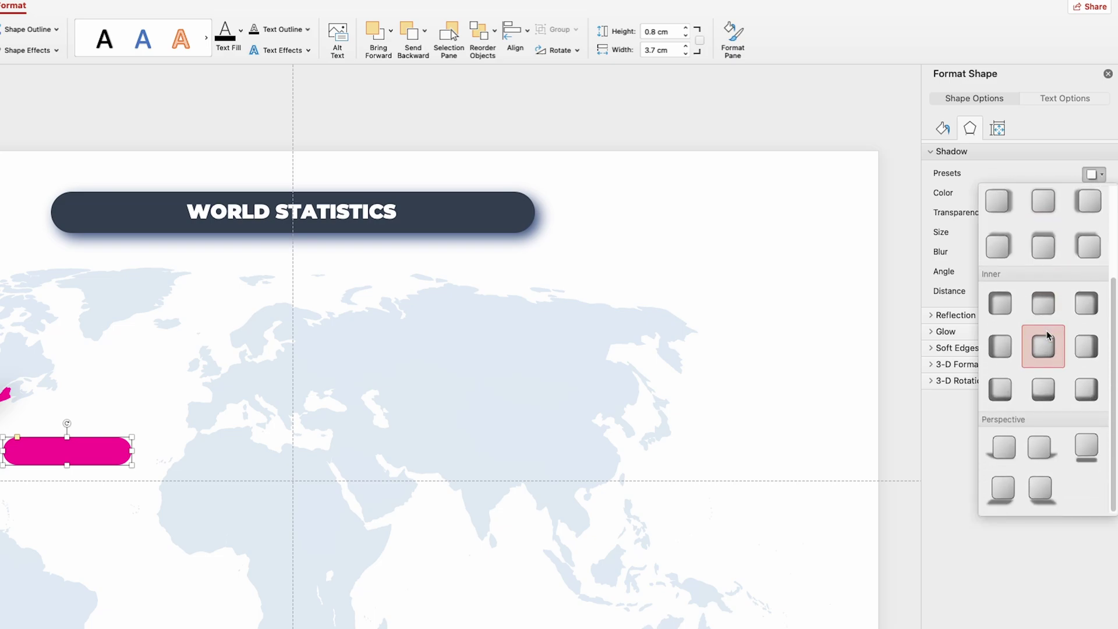
pyautogui.click(1044, 496)
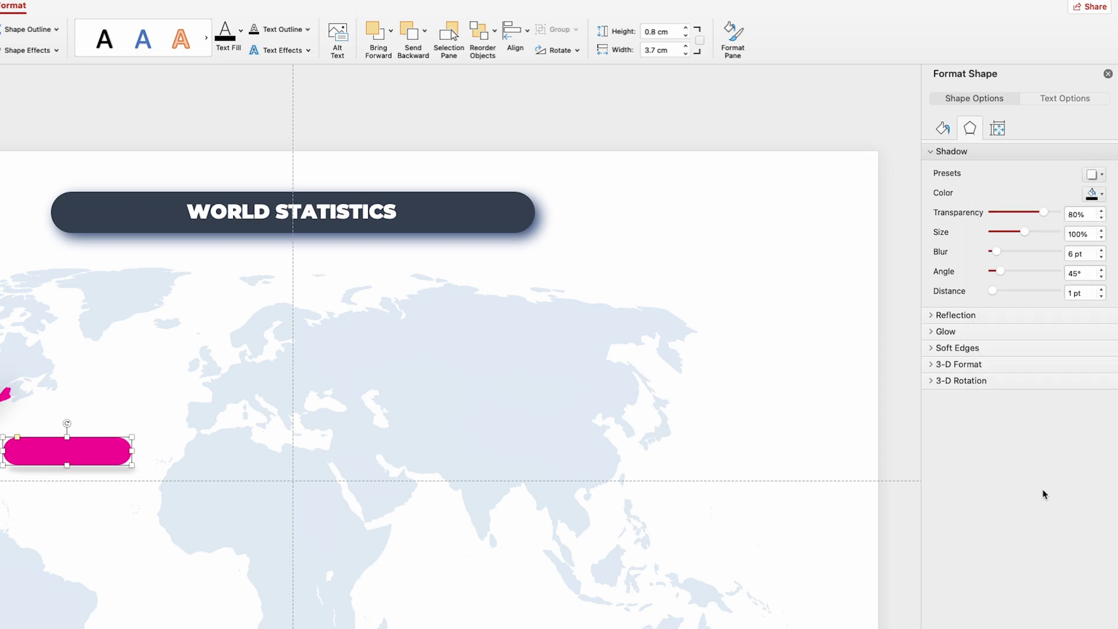
pyautogui.moveTo(1079, 214); pyautogui.dragTo(1038, 213)
pyautogui.write('18')
pyautogui.moveTo(1078, 254); pyautogui.dragTo(1059, 252)
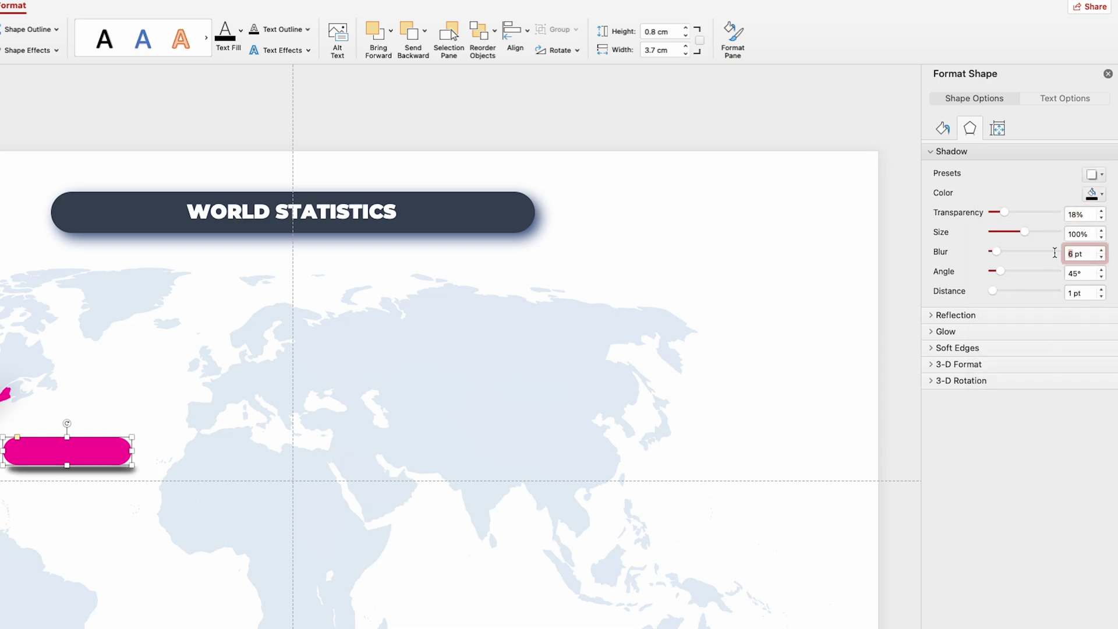
pyautogui.write('1')
pyautogui.moveTo(1077, 289); pyautogui.dragTo(1054, 291)
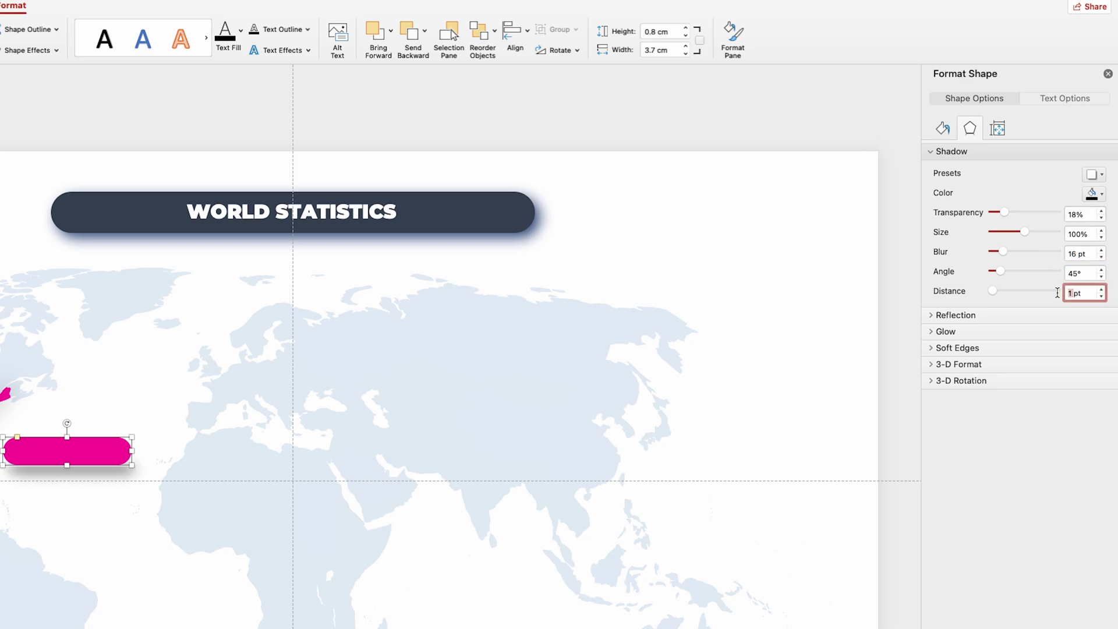
pyautogui.write('3')
pyautogui.press('Return')
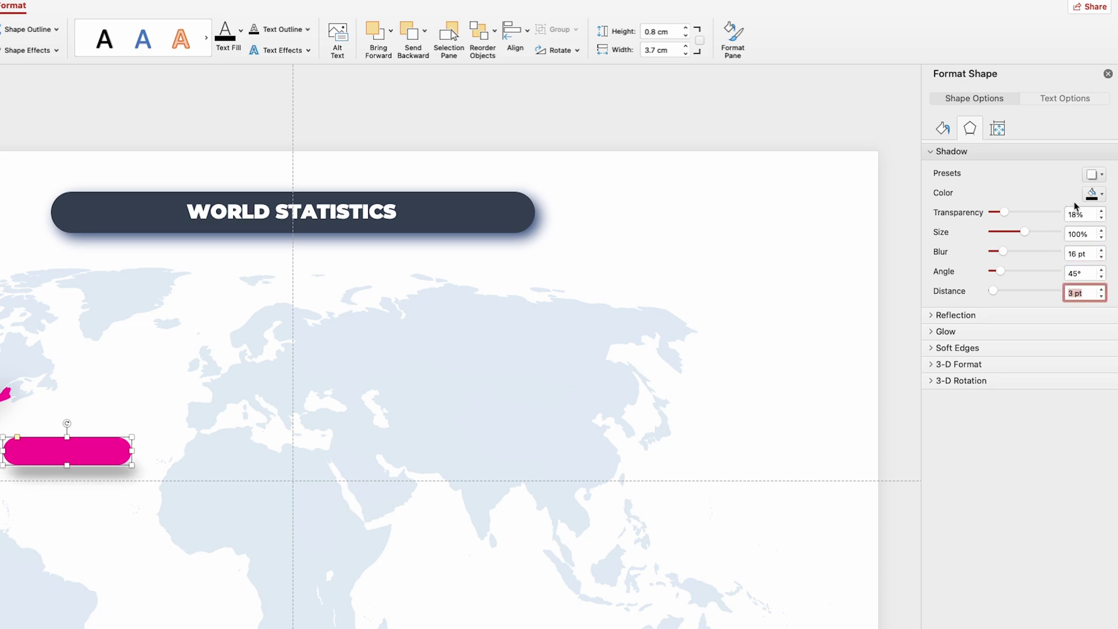
pyautogui.click(1101, 196)
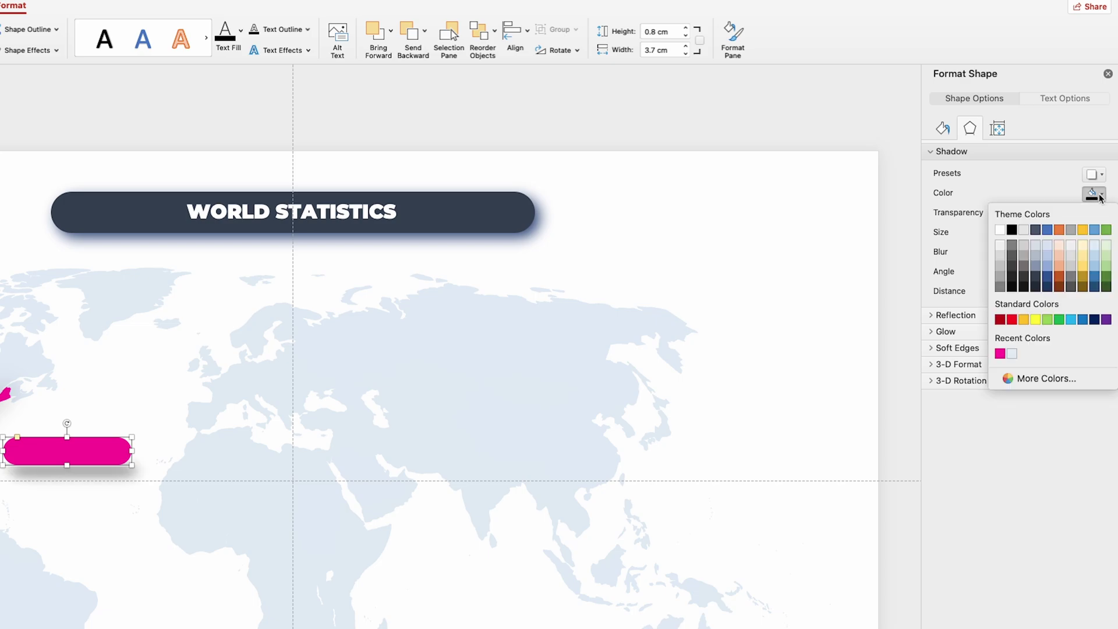
pyautogui.click(1095, 319)
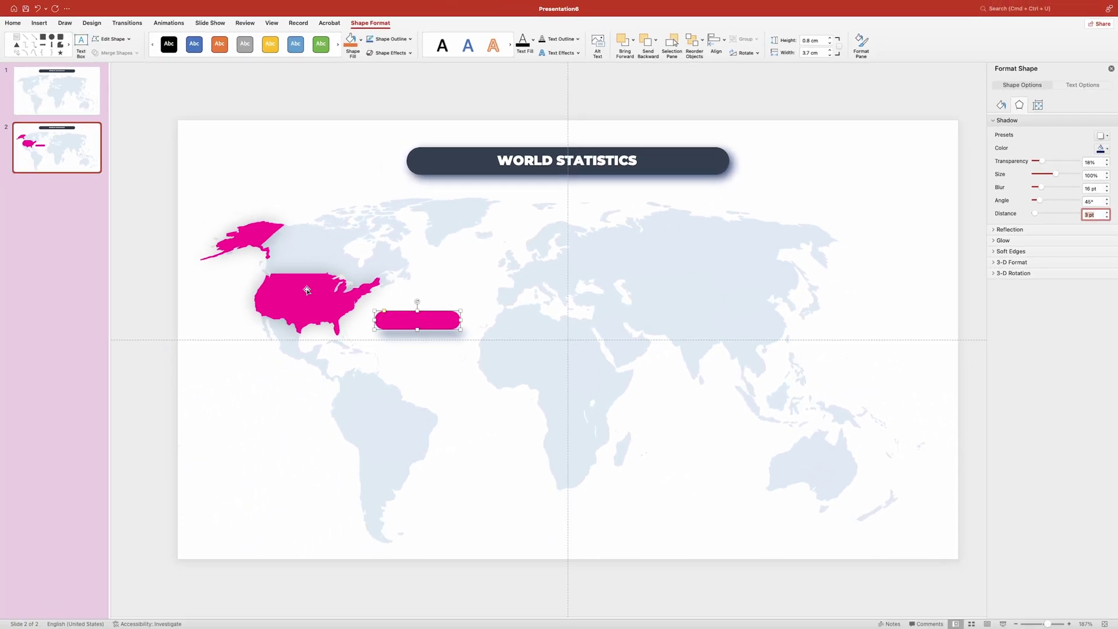
# Change the shadow colour of the USA and Alaska shapes to navy.
pyautogui.click(307, 292)
pyautogui.keyDown('shift'); pyautogui.click(250, 236); pyautogui.keyUp('shift')
pyautogui.click(1102, 148)
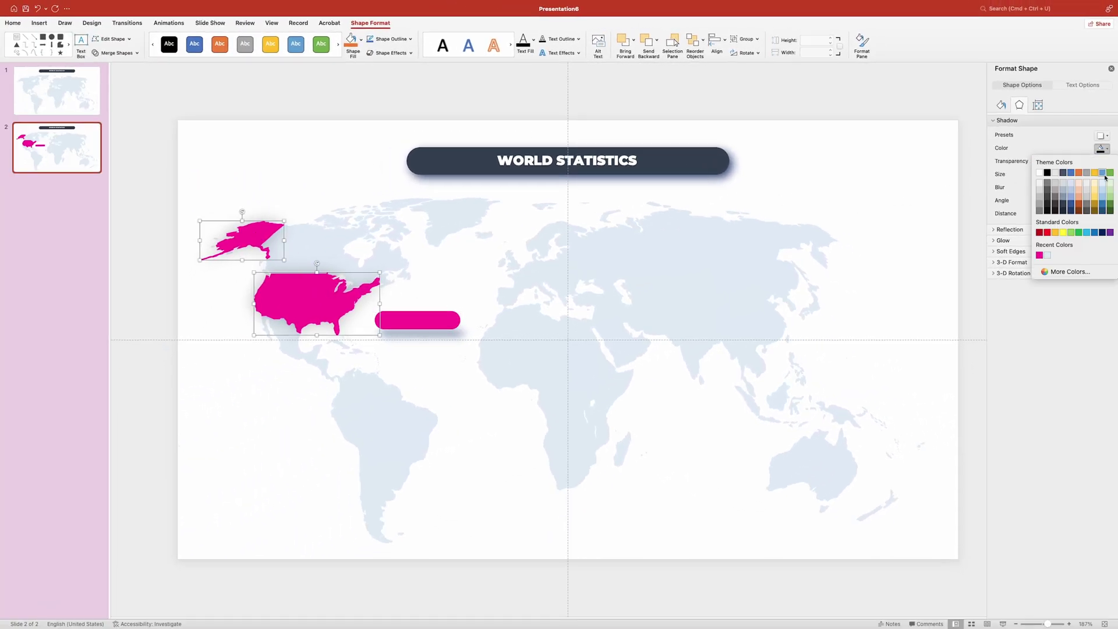
pyautogui.click(1102, 233)
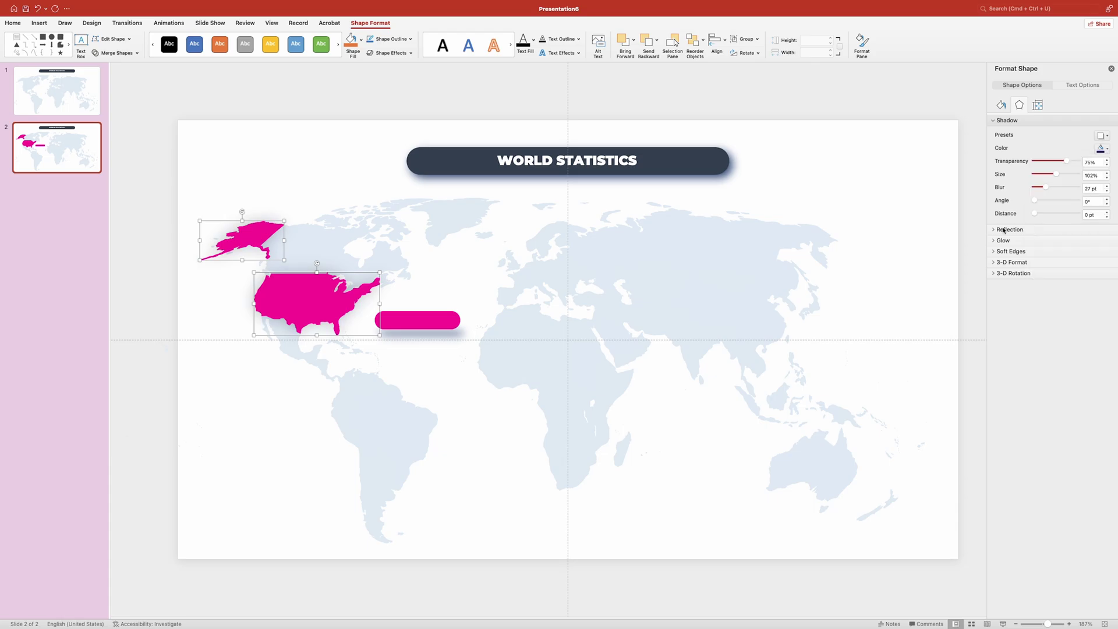
pyautogui.click(732, 108)
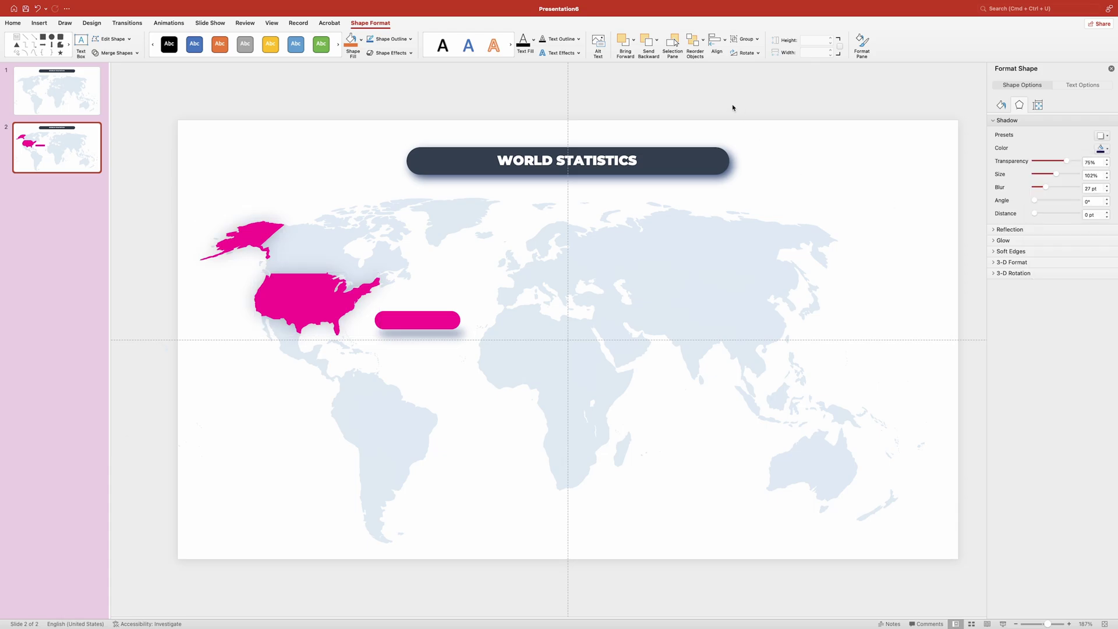
# Insert an oval over the pink bar, size it 1.3 × 1.3 cm, and remove its outline.
pyautogui.click(455, 40)
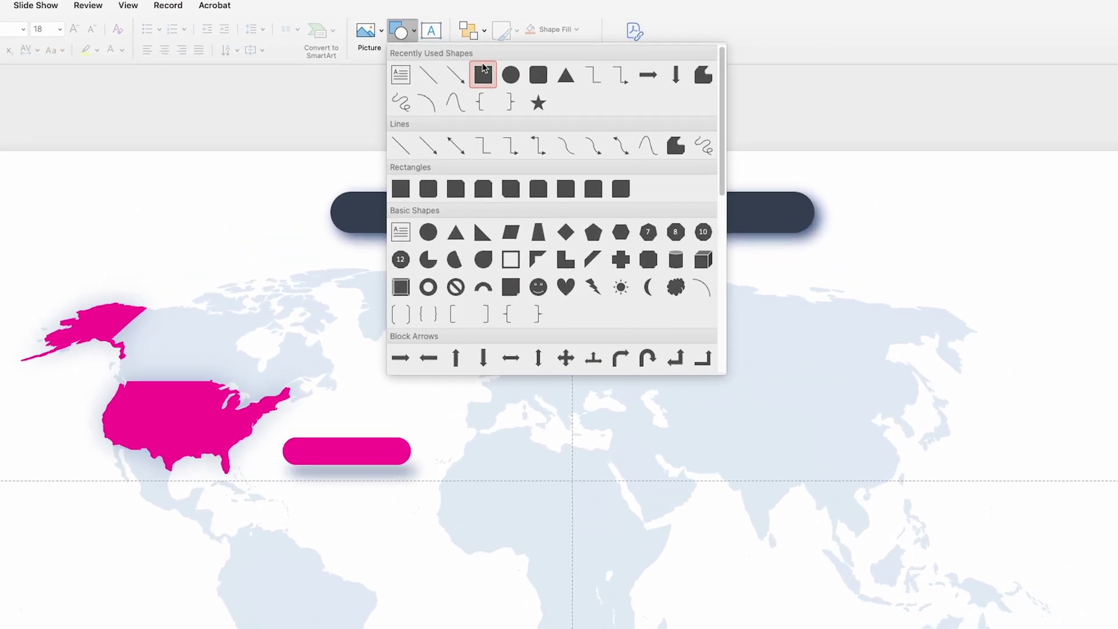
pyautogui.click(525, 68)
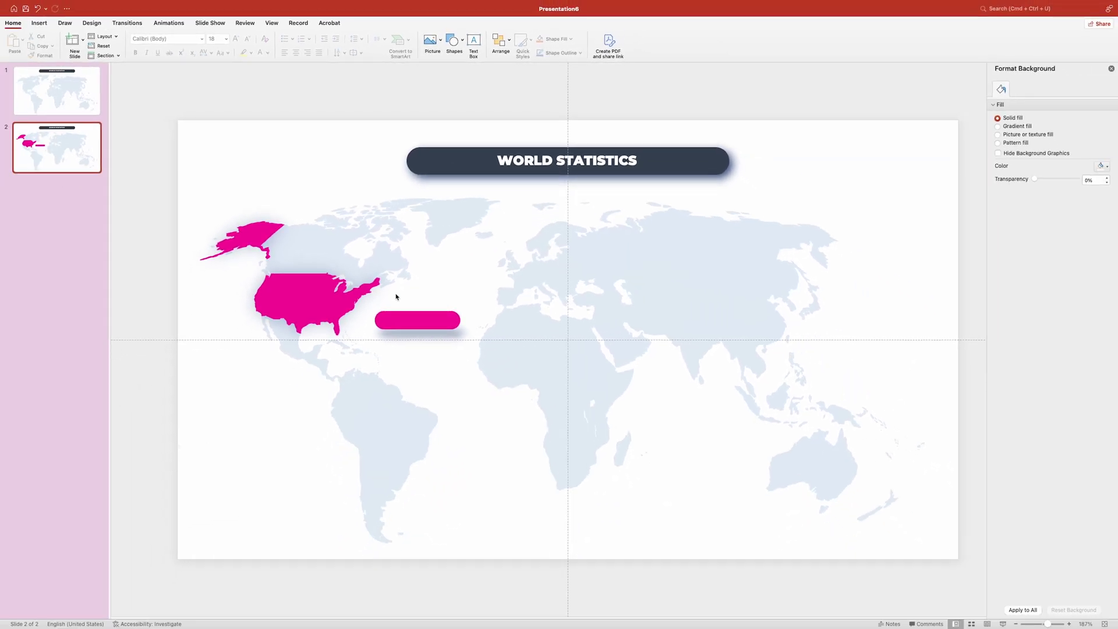
pyautogui.click(315, 414)
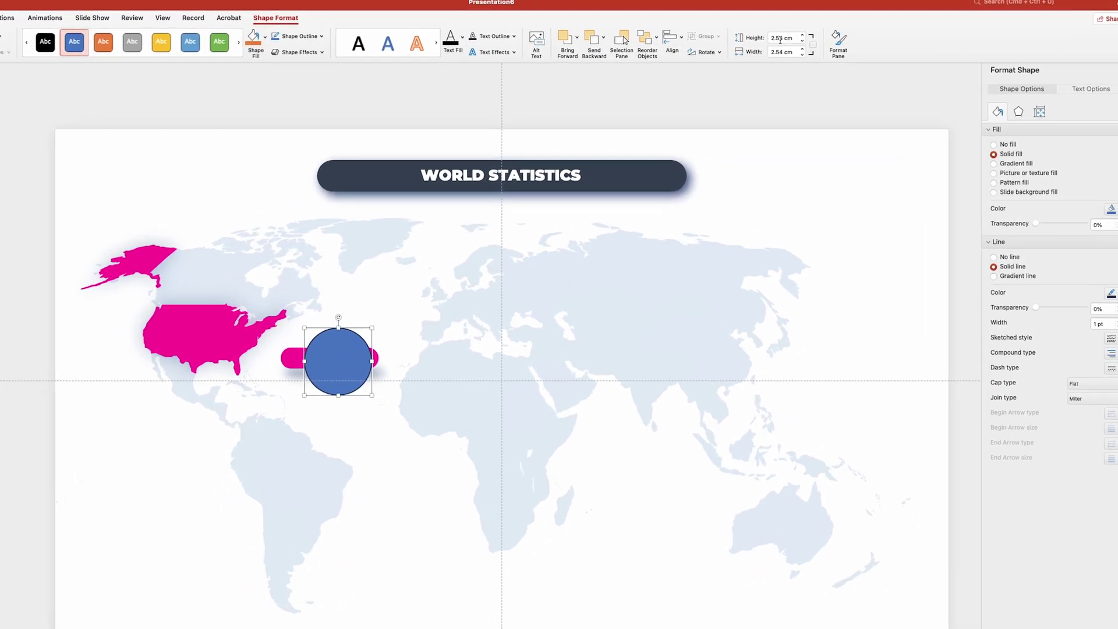
pyautogui.doubleClick(812, 40)
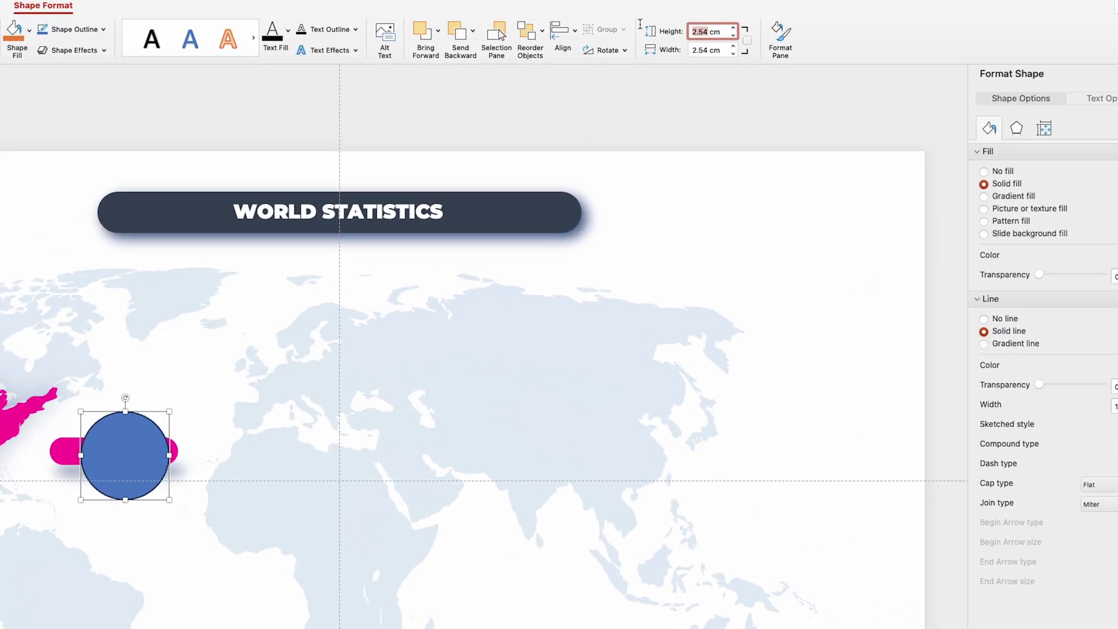
pyautogui.write('1.3')
pyautogui.press('Tab')
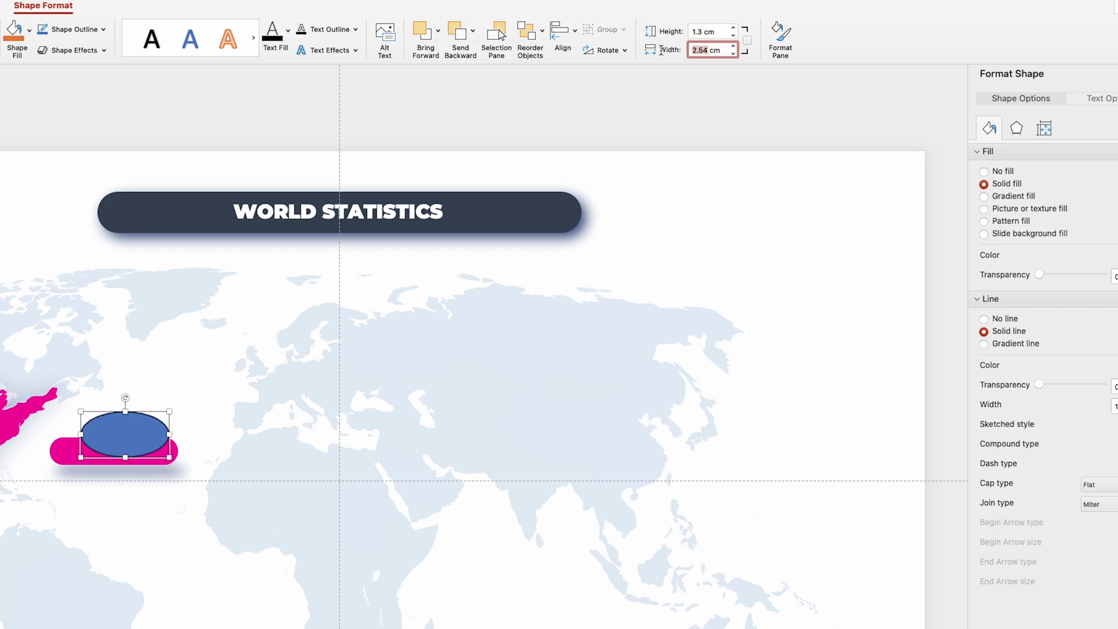
pyautogui.write('1.3')
pyautogui.press('Return')
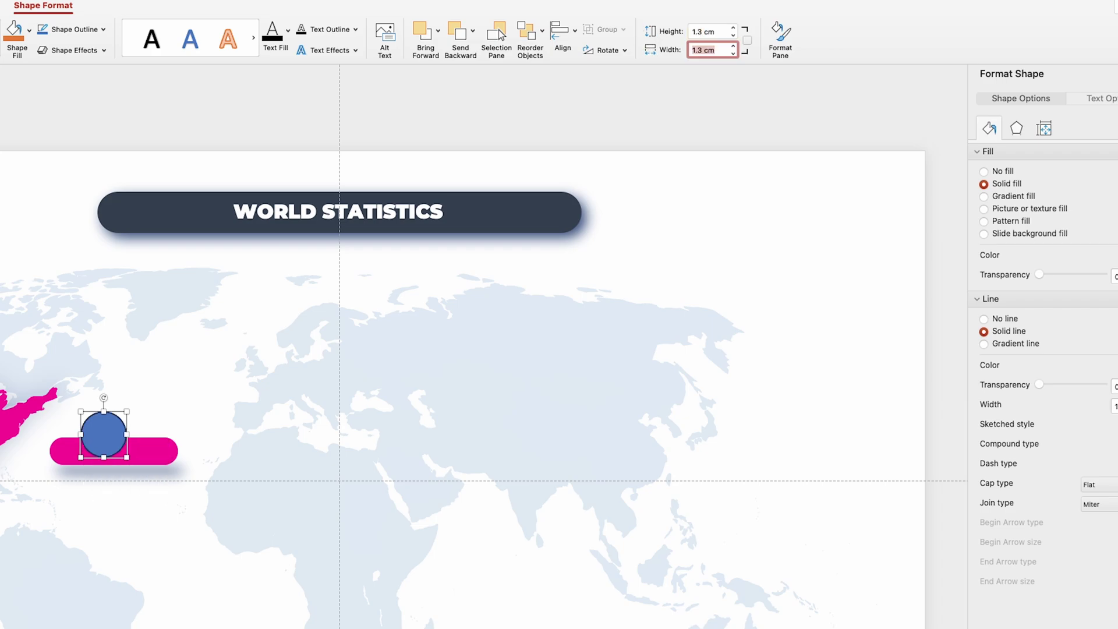
pyautogui.click(984, 319)
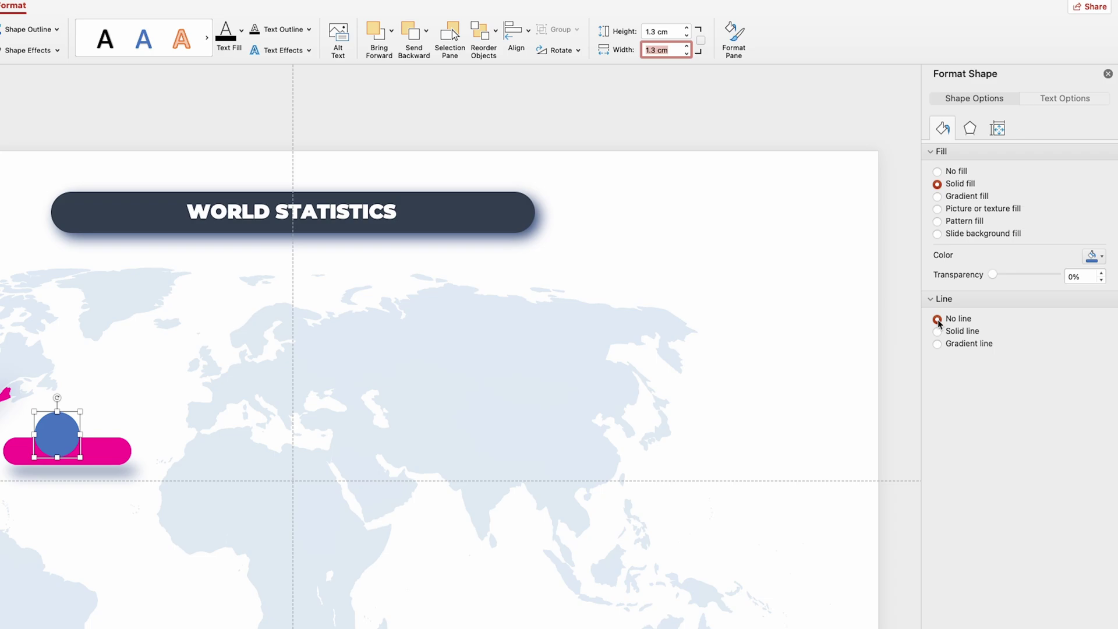
# Give the circle a radial gradient fill From Center with its stop set to White, Darker 5%.
pyautogui.click(960, 197)
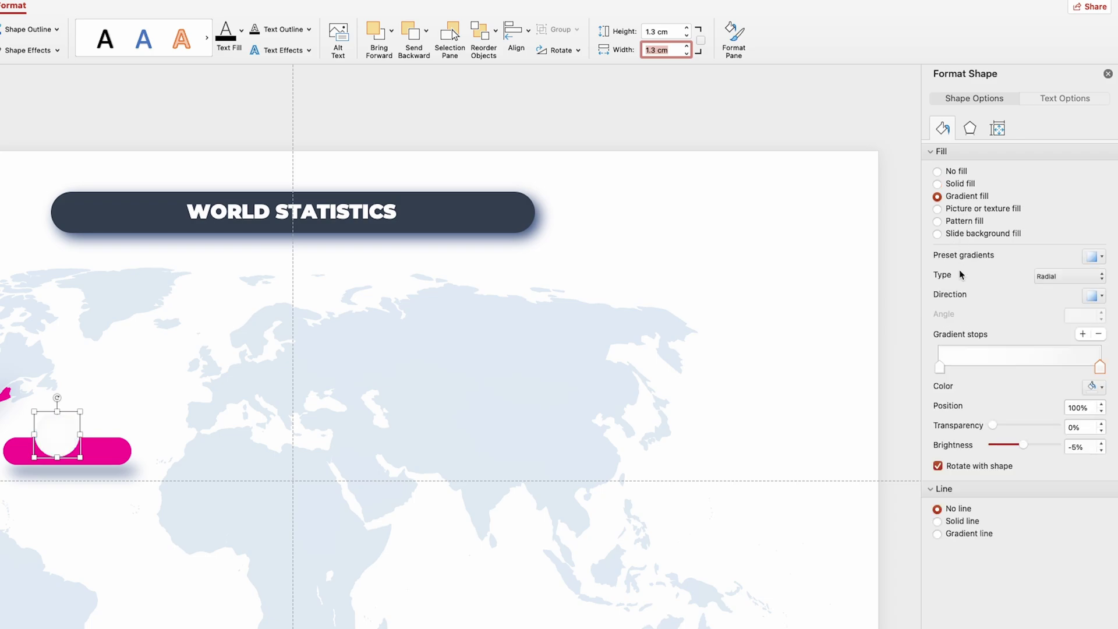
pyautogui.click(941, 367)
pyautogui.click(1100, 367)
pyautogui.click(1101, 388)
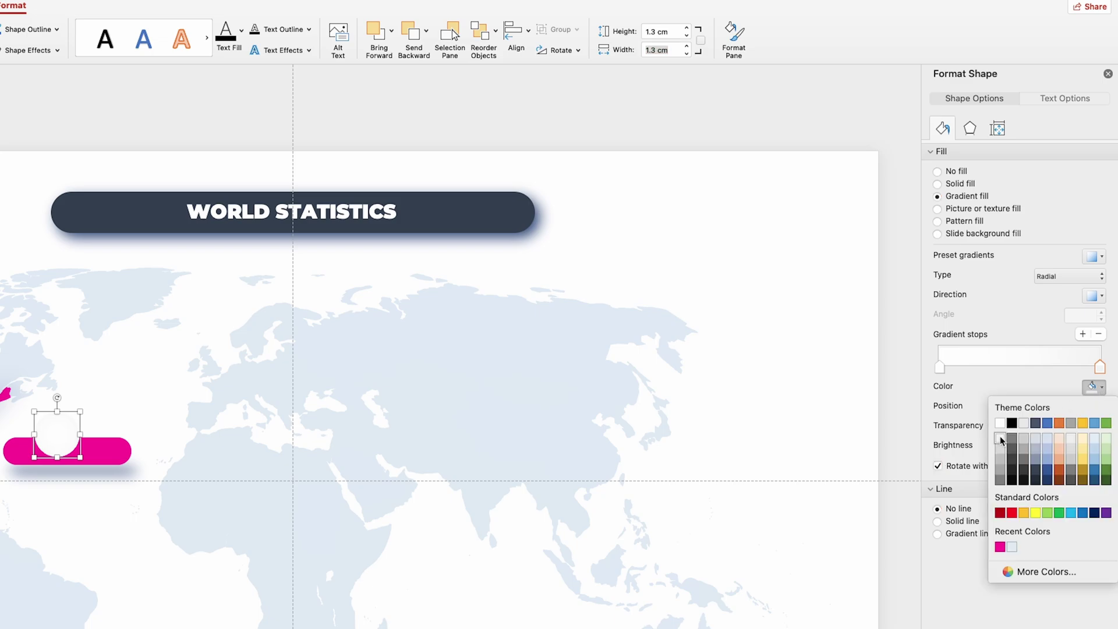
pyautogui.click(1000, 438)
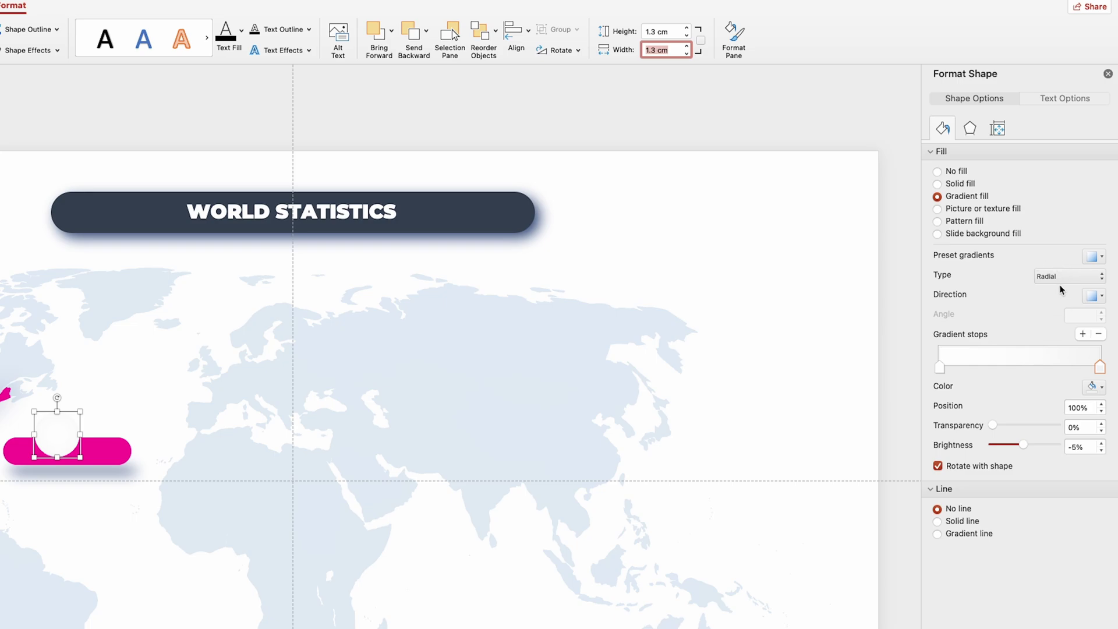
pyautogui.click(1095, 295)
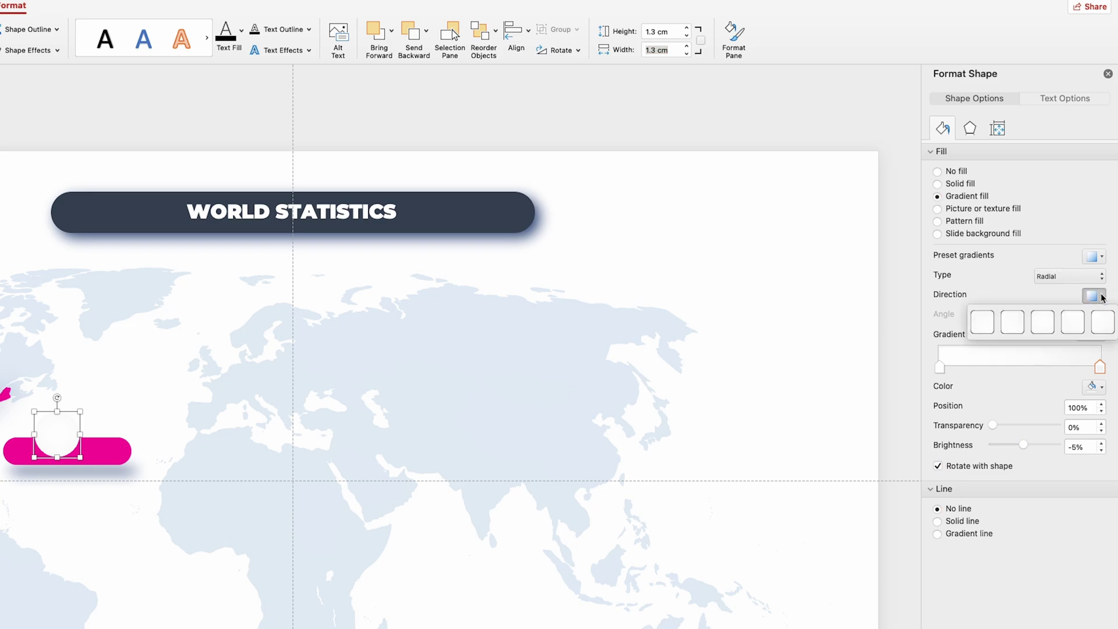
pyautogui.click(1043, 322)
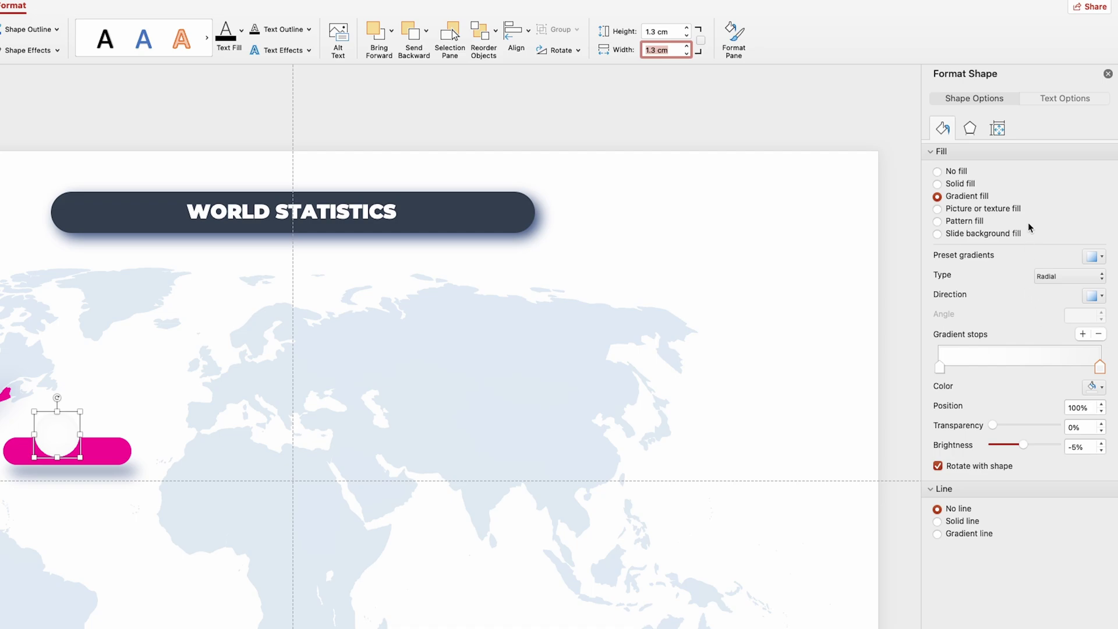
pyautogui.click(968, 130)
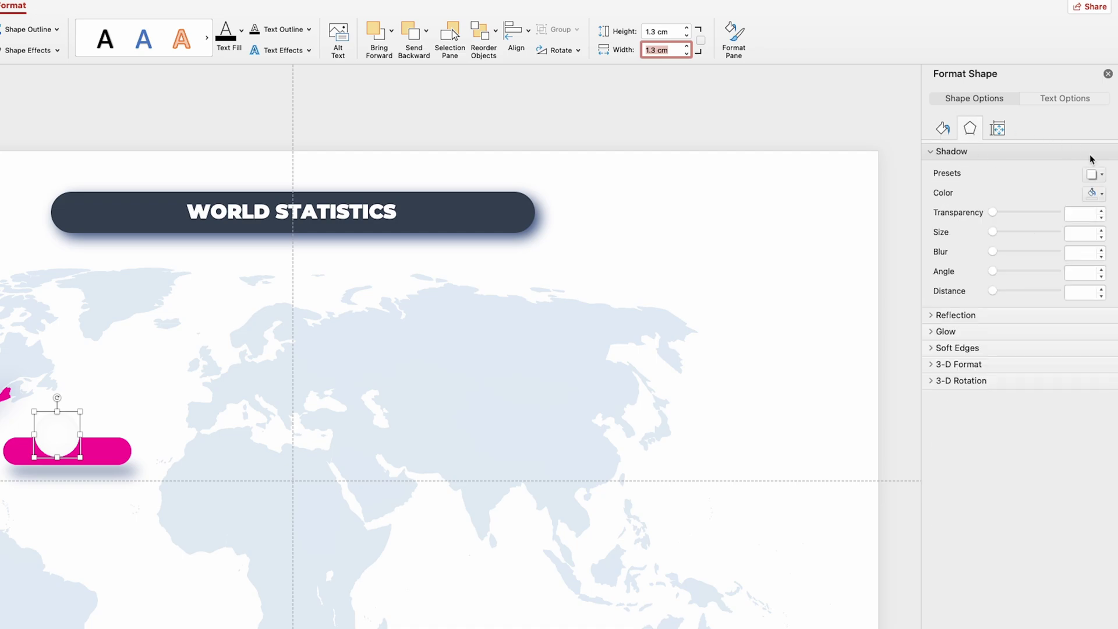
# Give the circle a navy outer shadow with 16 pt blur and move it onto the bar's left end.
pyautogui.click(1100, 175)
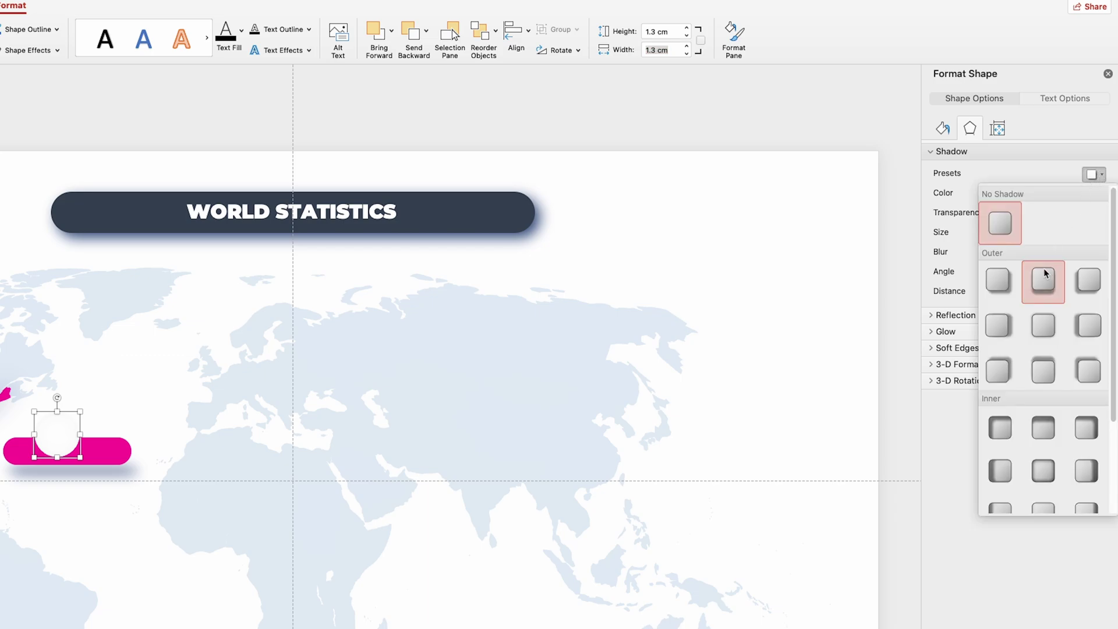
pyautogui.click(1042, 323)
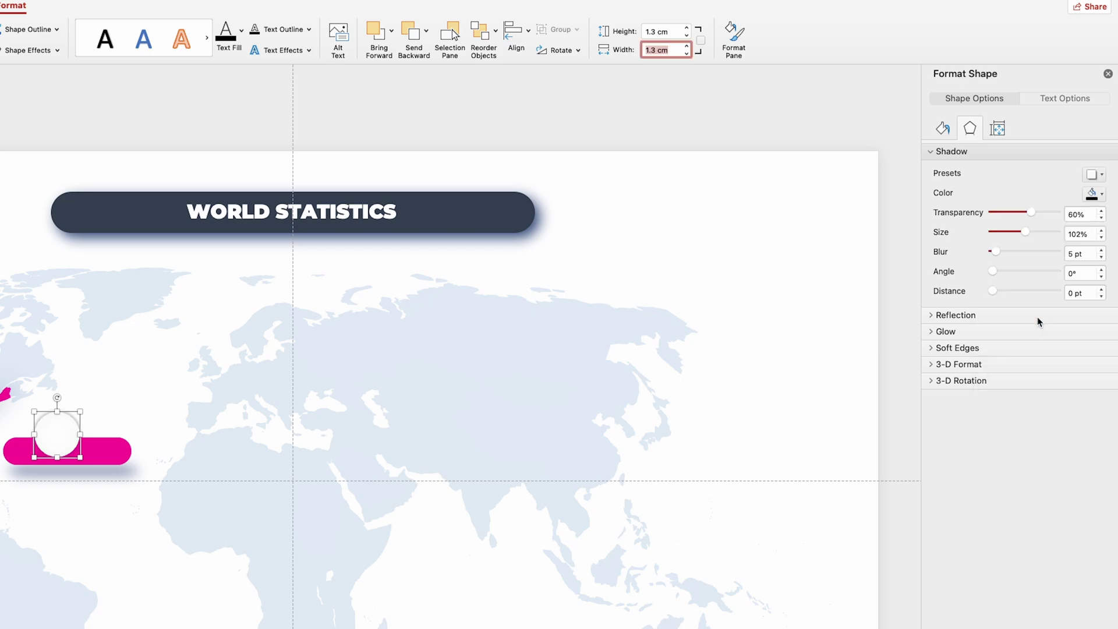
pyautogui.doubleClick(1071, 254)
pyautogui.write('16')
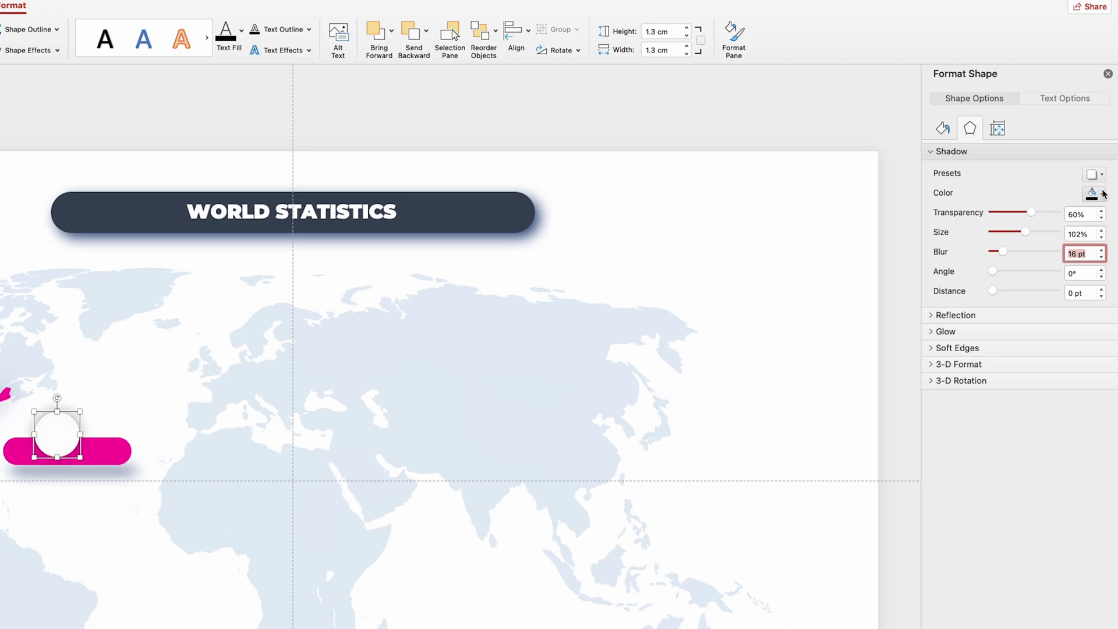
pyautogui.click(1102, 194)
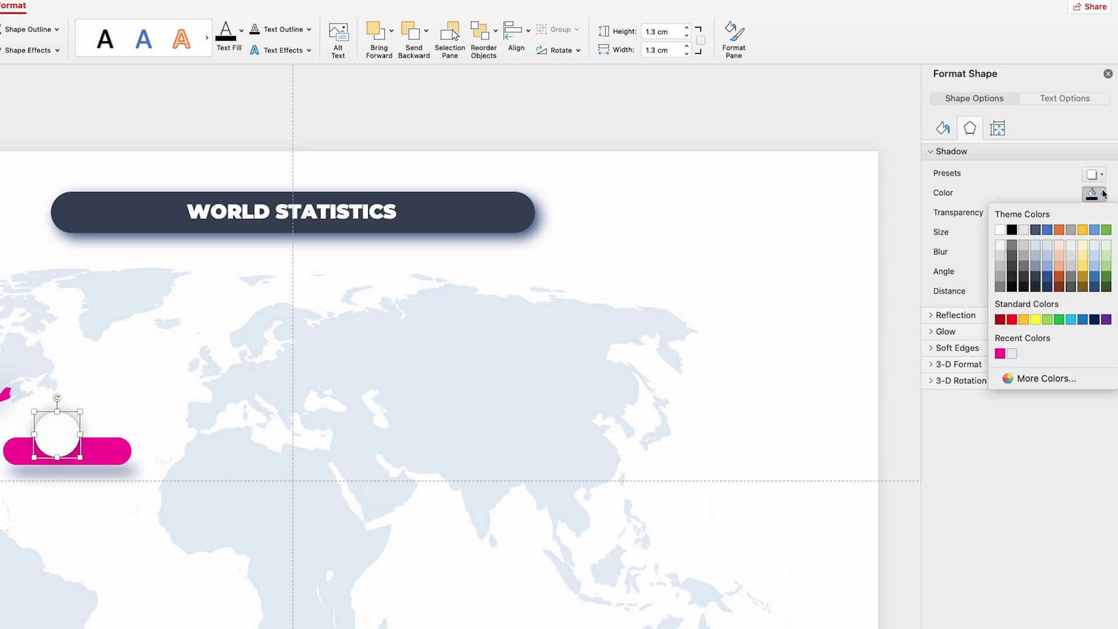
pyautogui.click(1096, 320)
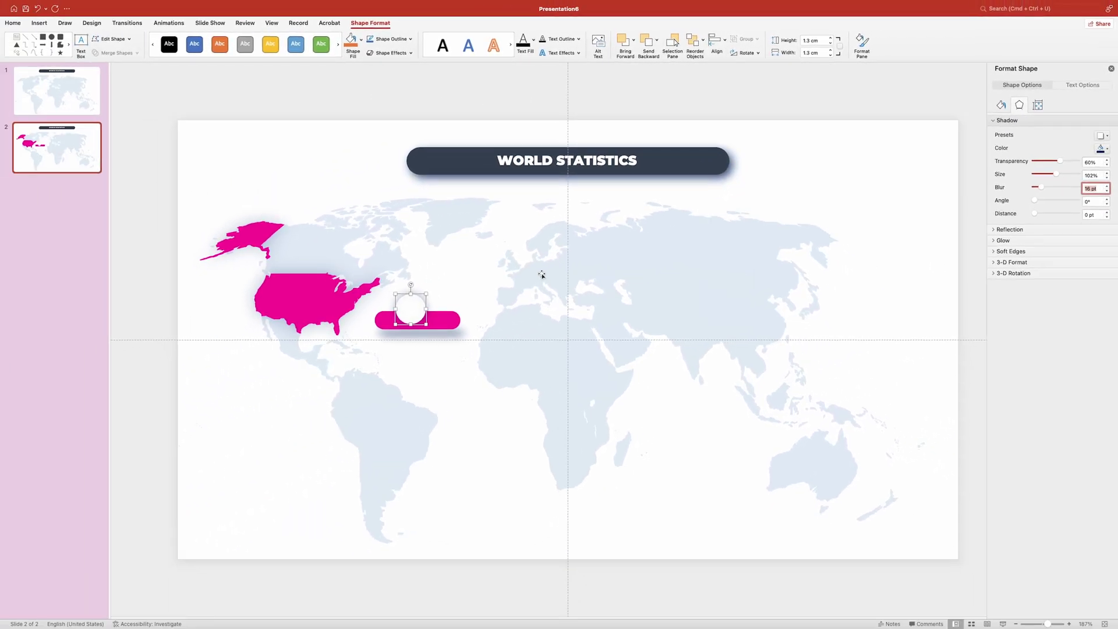
pyautogui.moveTo(413, 311); pyautogui.dragTo(379, 320)
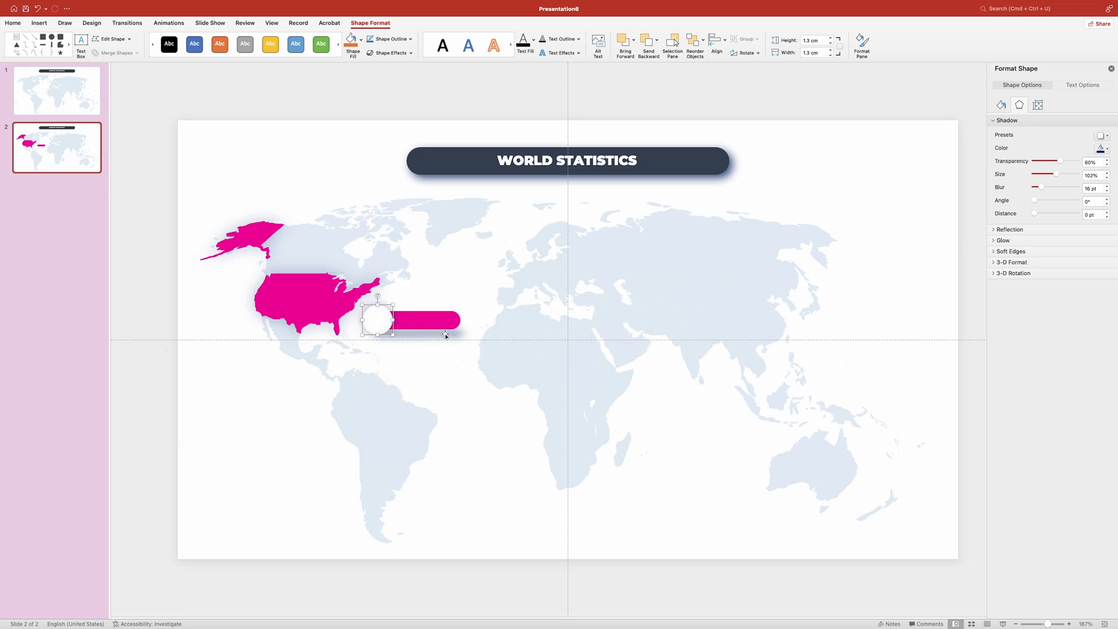
pyautogui.click(447, 302)
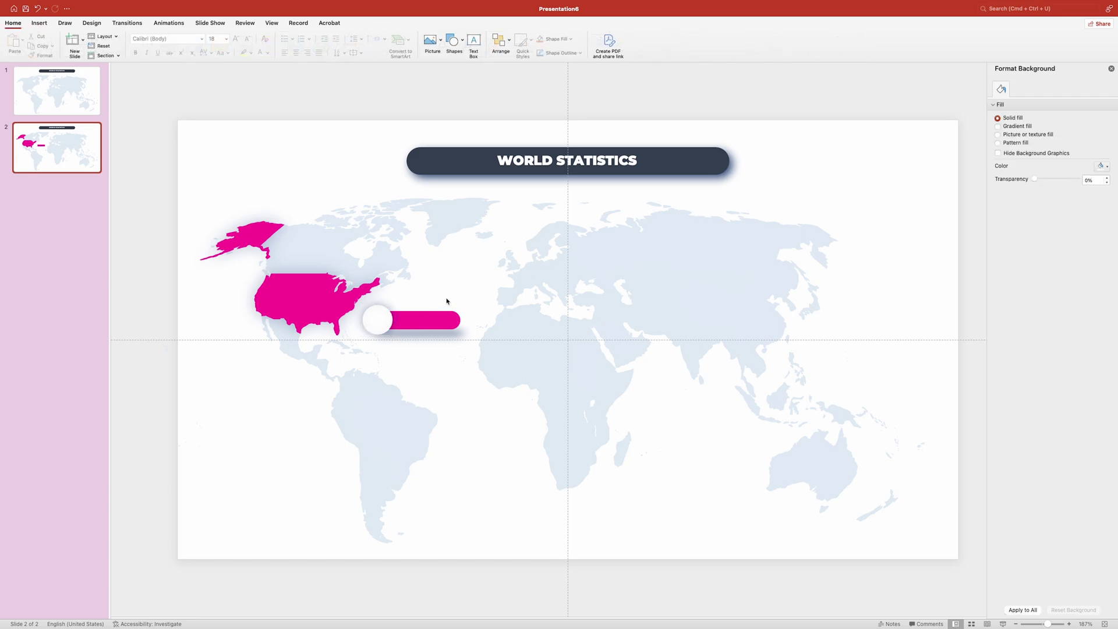
# Add a text box above the slide reading 'United States' and select all its text.
pyautogui.click(474, 42)
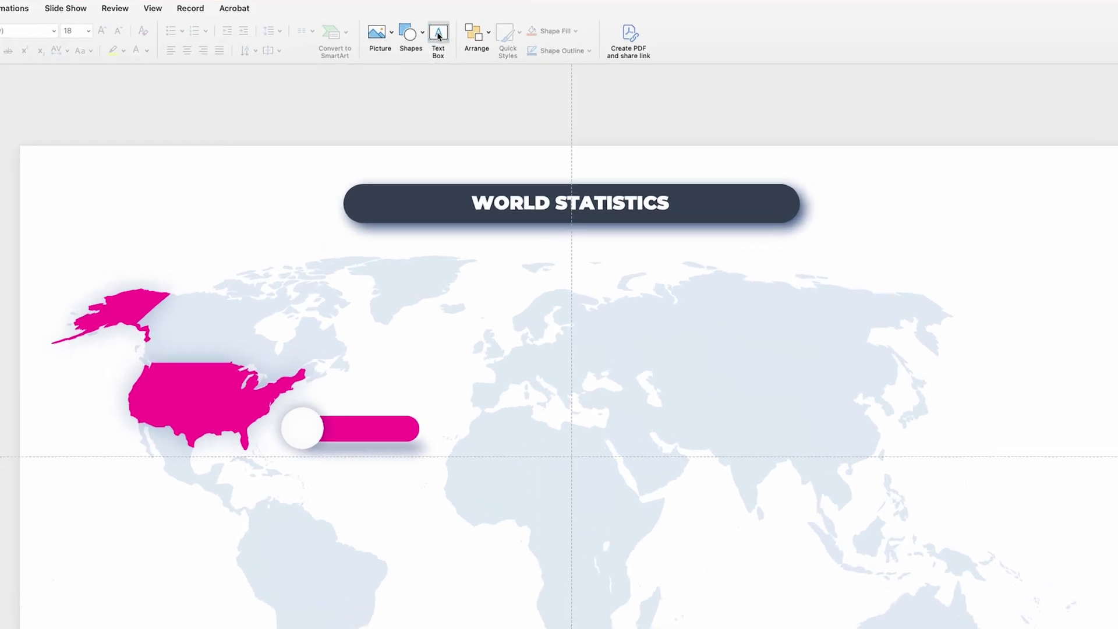
pyautogui.click(411, 95)
pyautogui.write('United ')
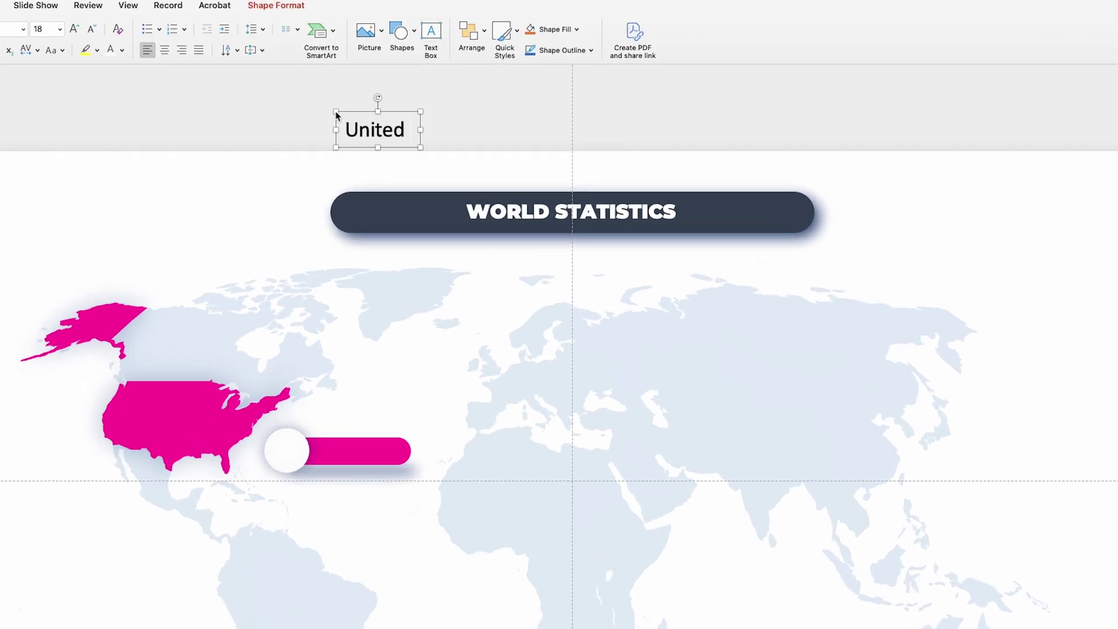
pyautogui.write('States')
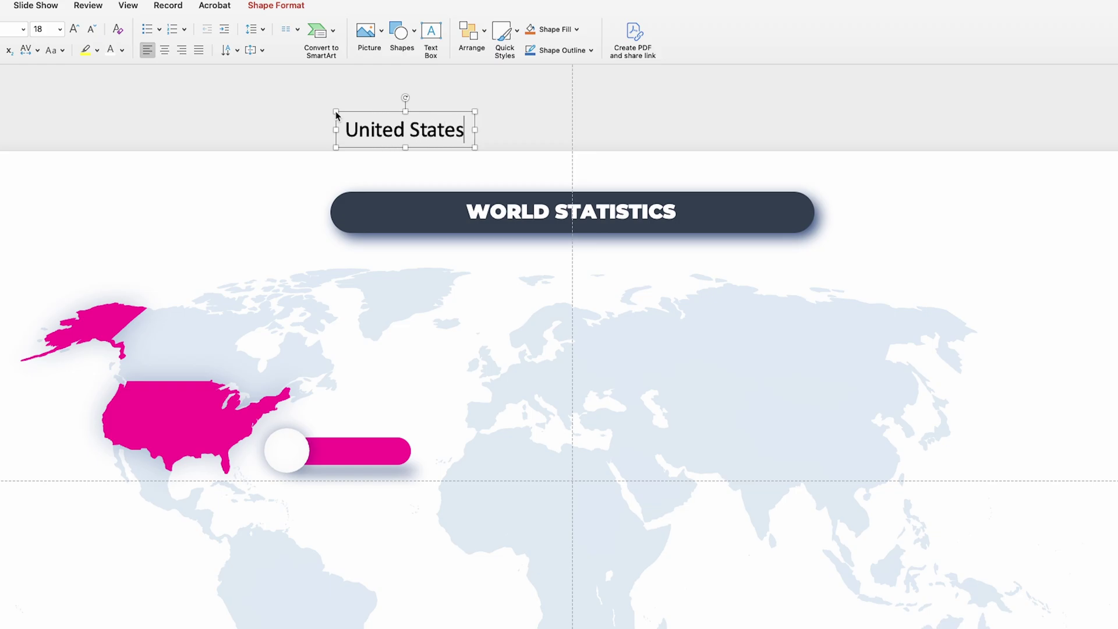
pyautogui.press('super+a')
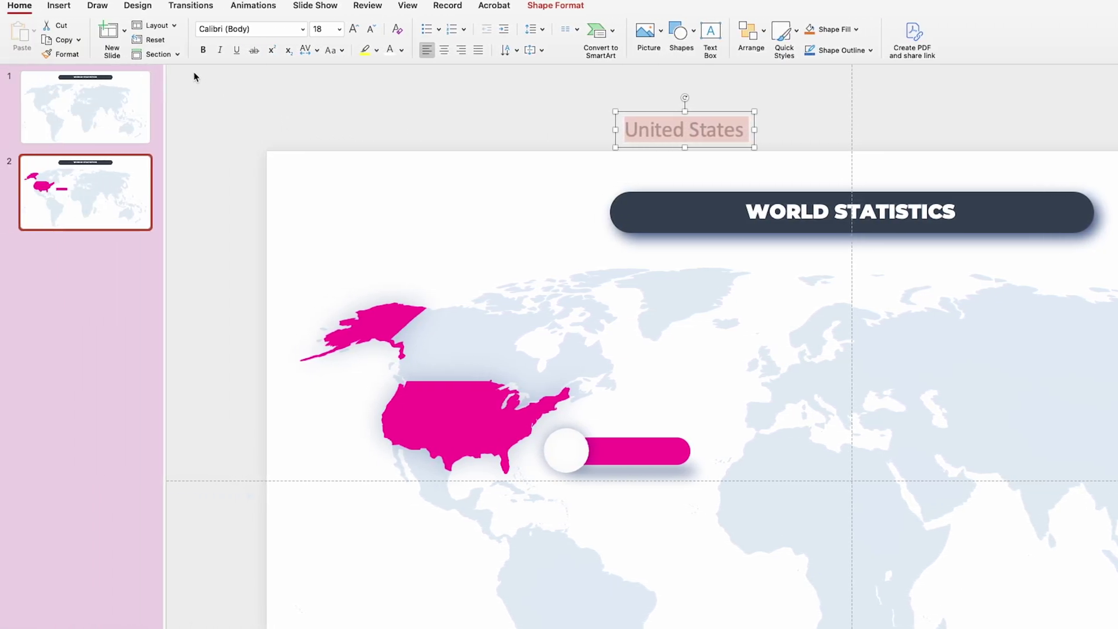